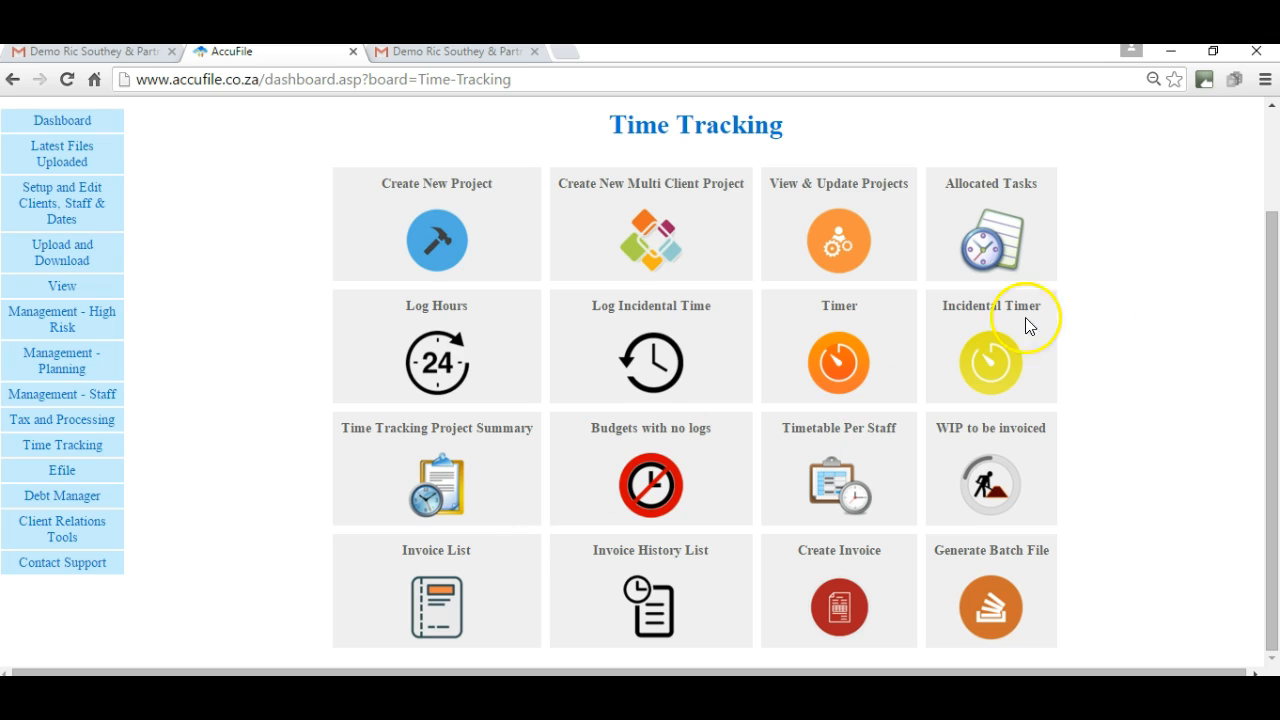
Start the incidental timer, set the time to 05:00:04, and choose the AFS draft annual financials task.
click(1272, 107)
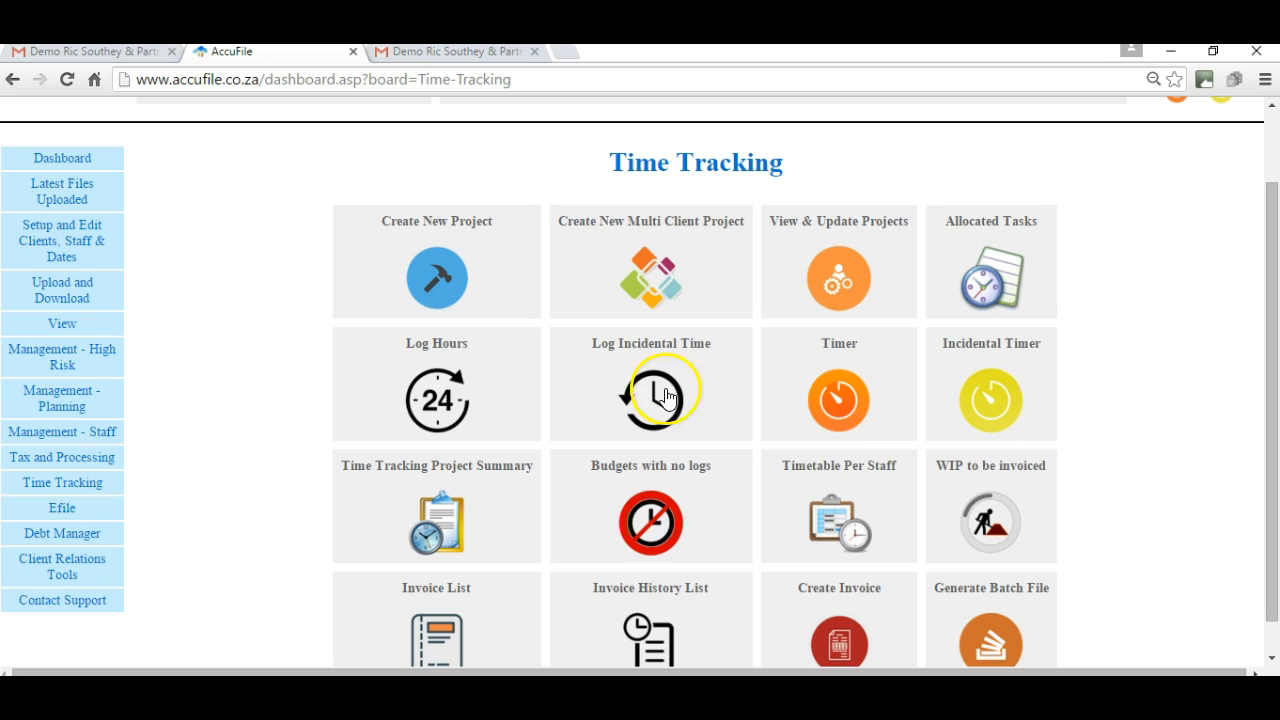
click(990, 400)
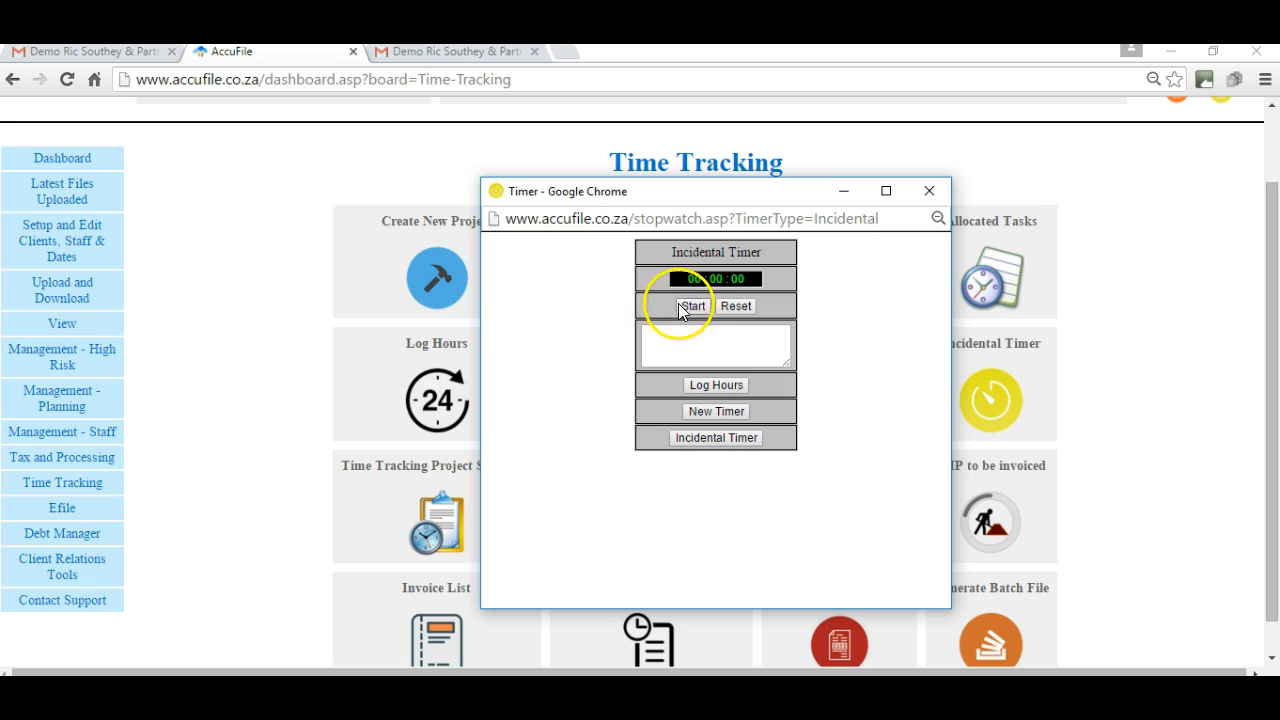
click(691, 306)
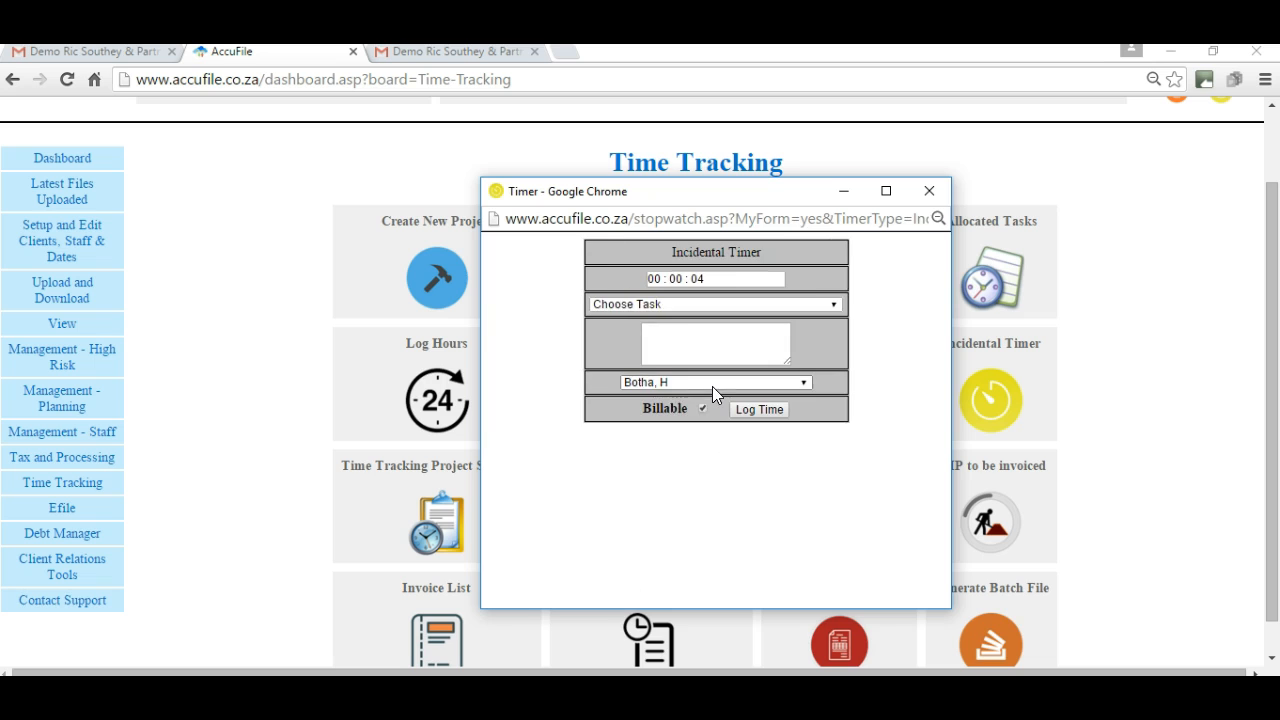
click(659, 278)
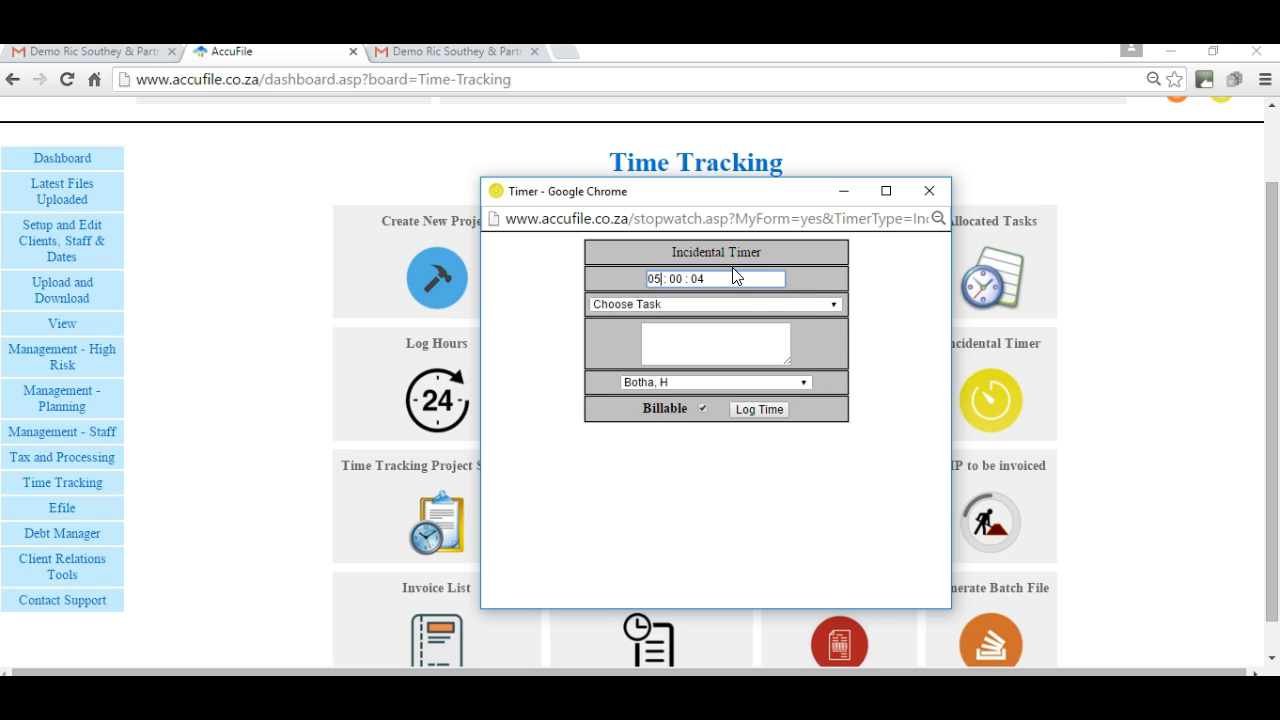
click(826, 304)
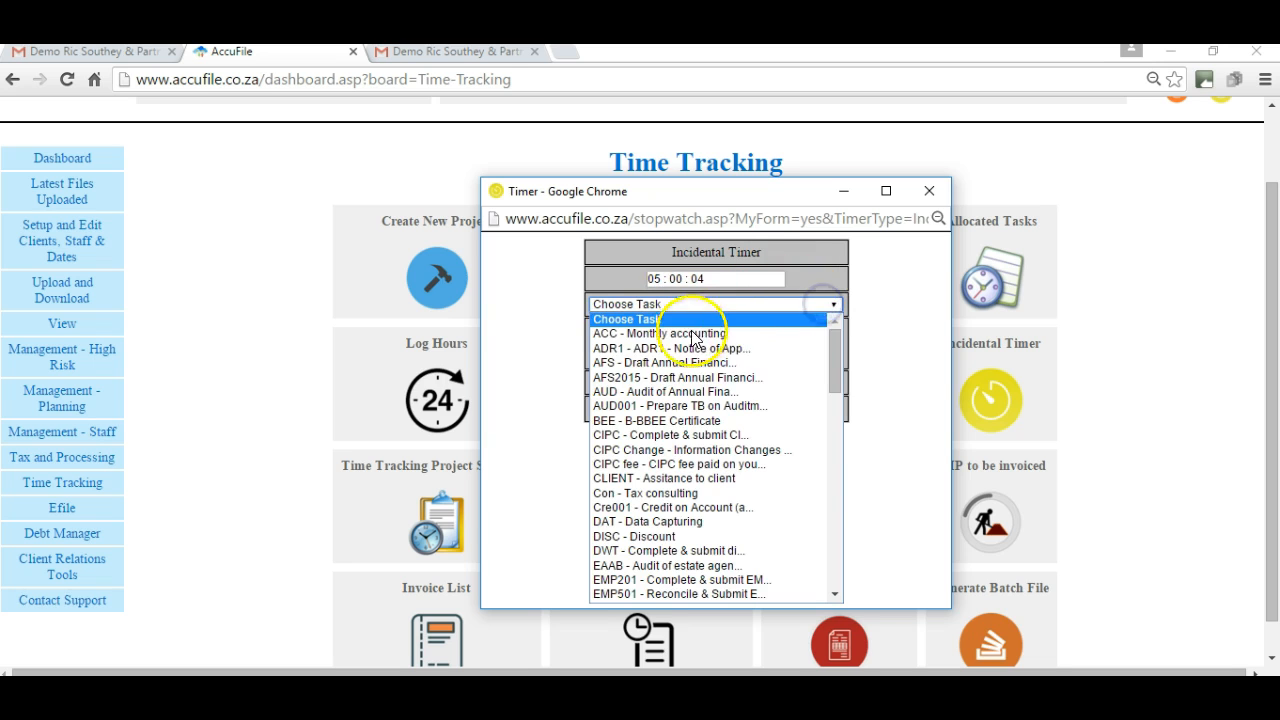
click(668, 362)
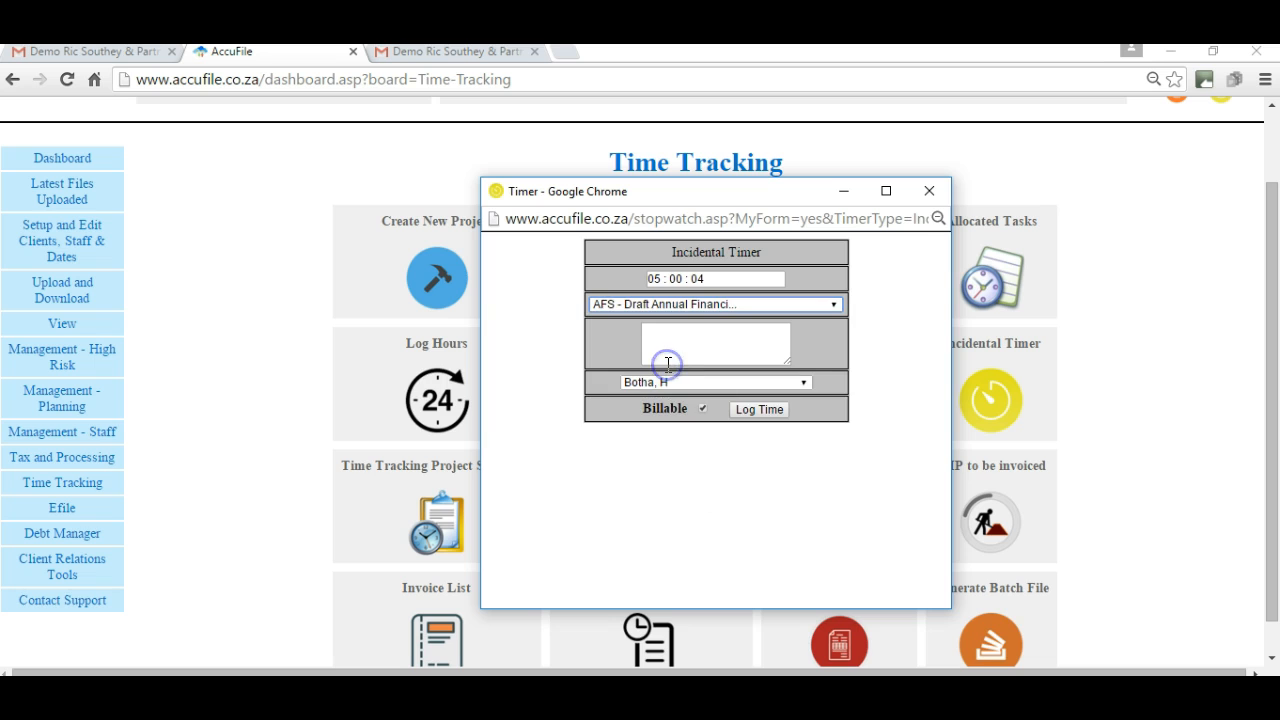
Assign the entry to the plumbing client, add the note 'note on timer', and log it.
click(708, 341)
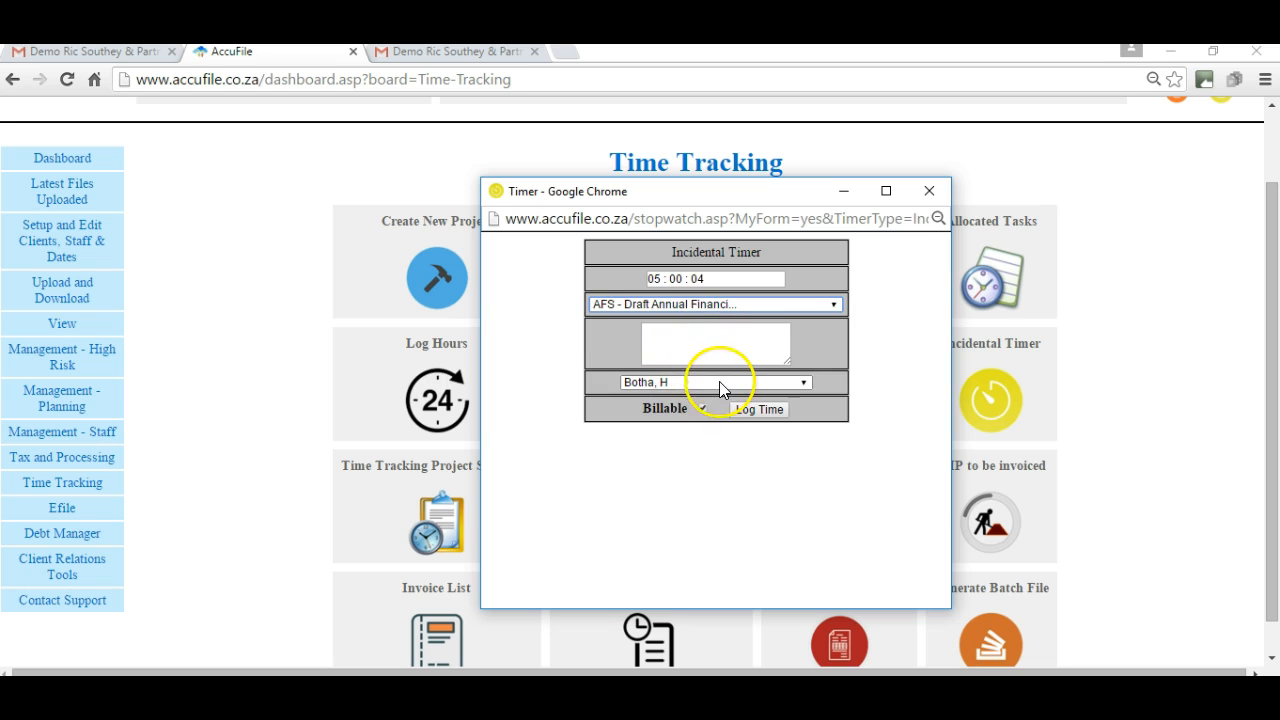
click(734, 382)
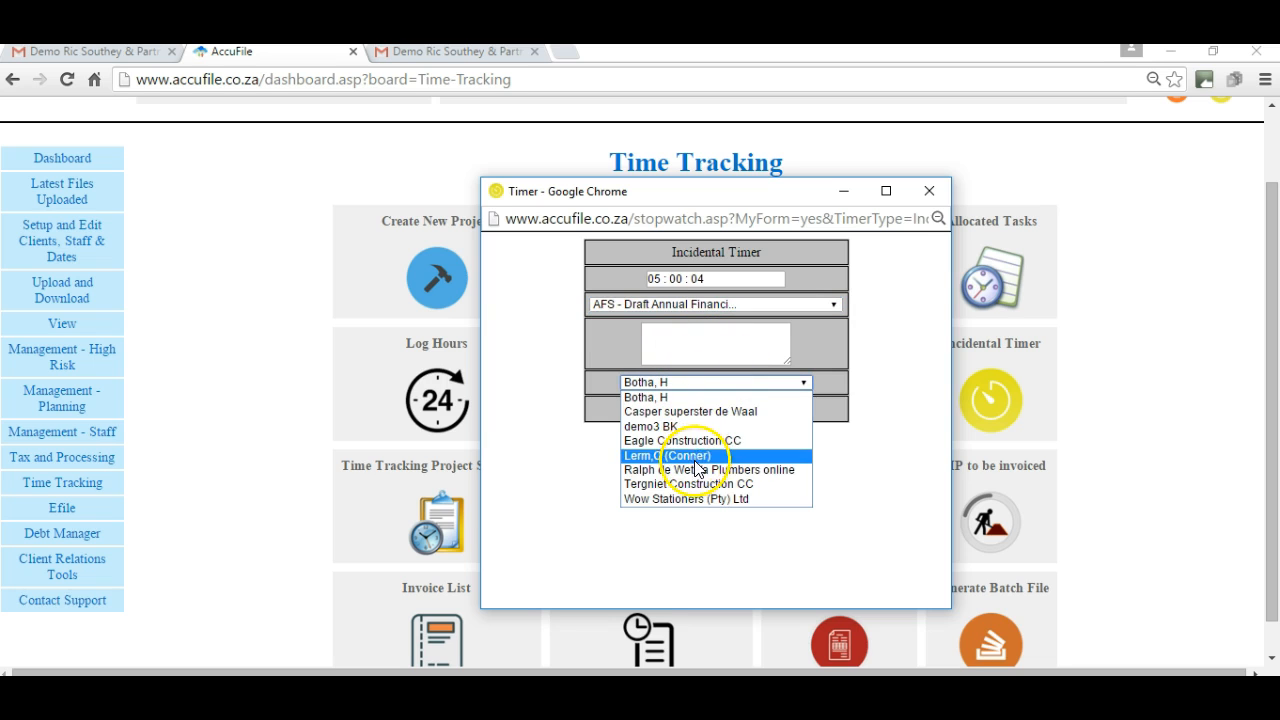
click(698, 470)
click(749, 345)
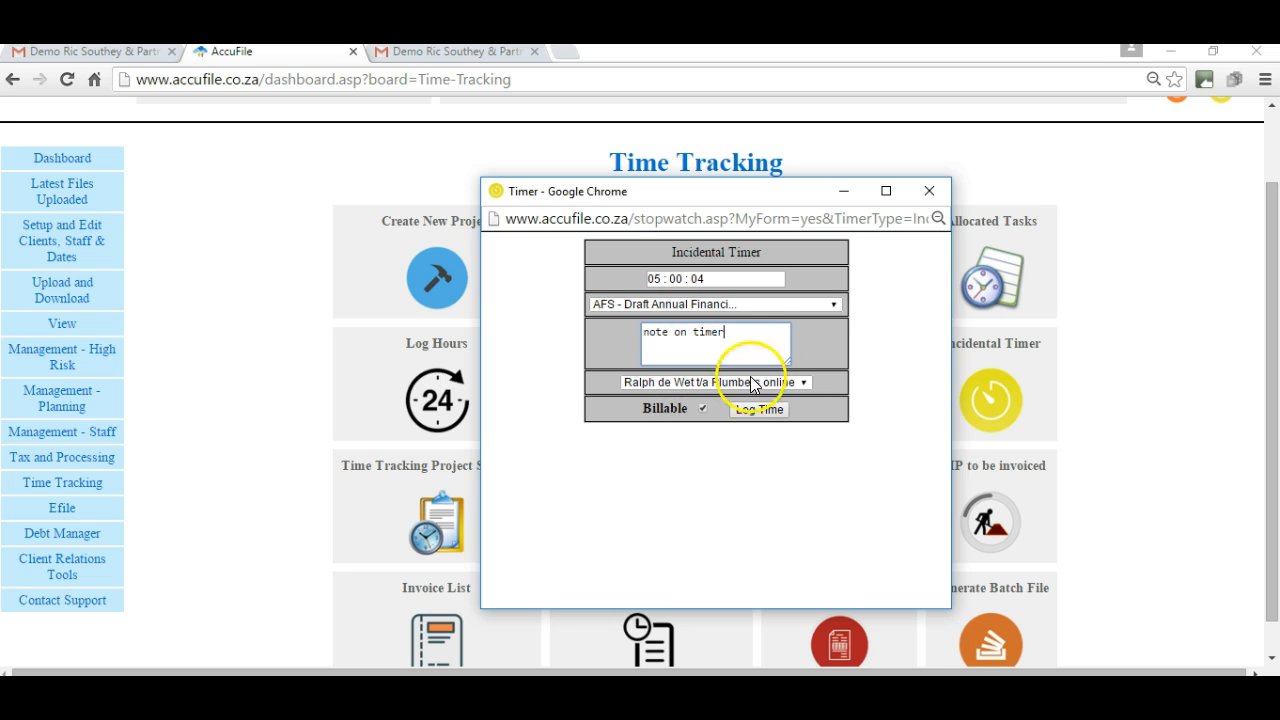
click(759, 409)
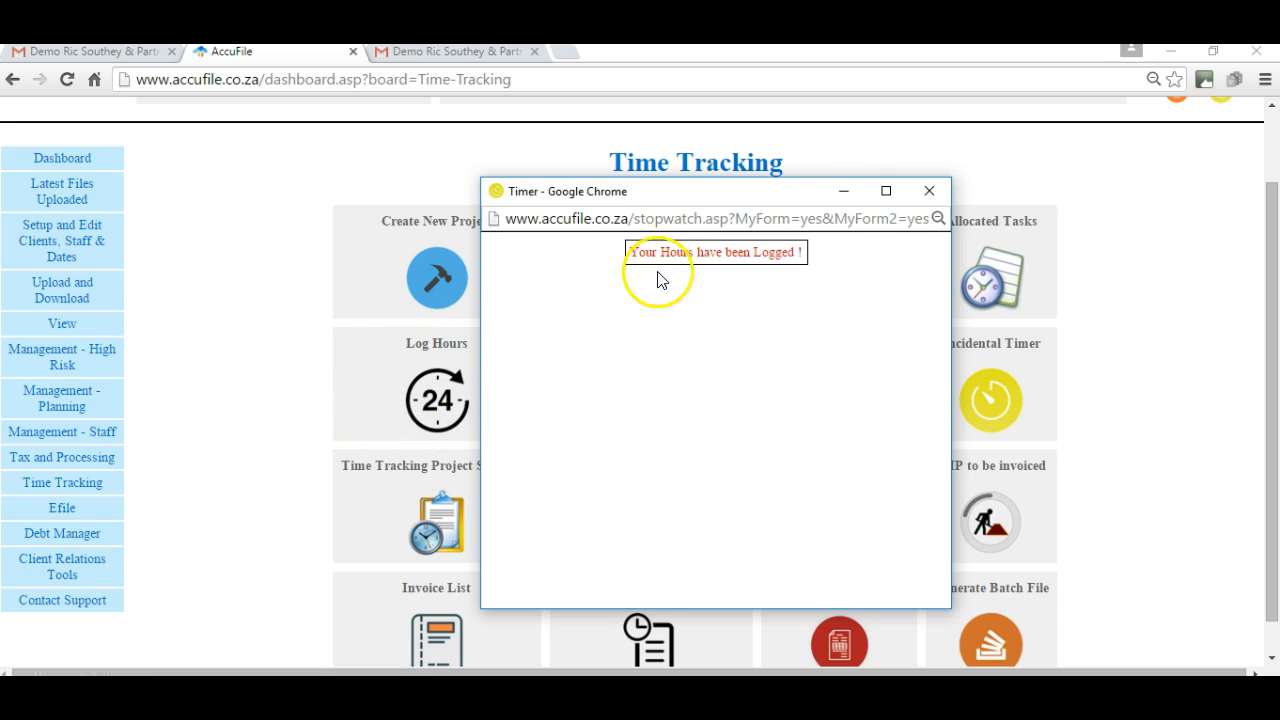
click(928, 193)
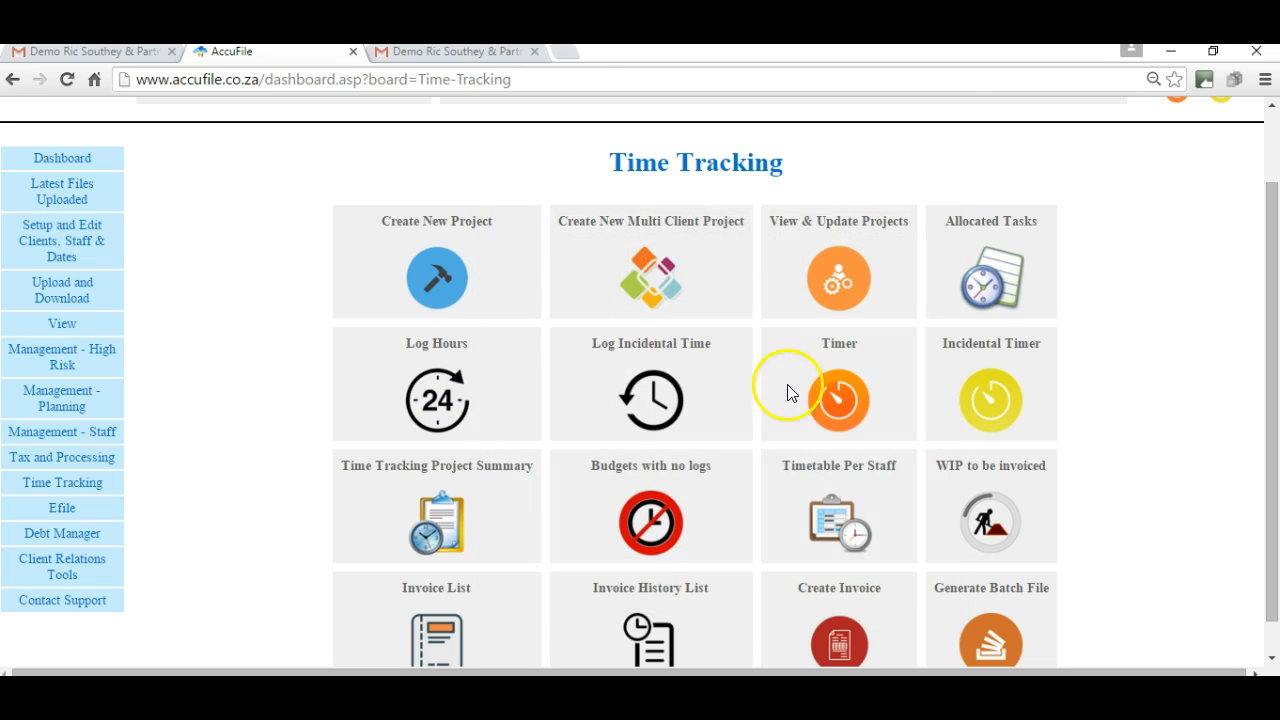
Start a Log Hours entry for Provisional Tax Jan 2016 with 5 hours and description 'desc'.
click(440, 399)
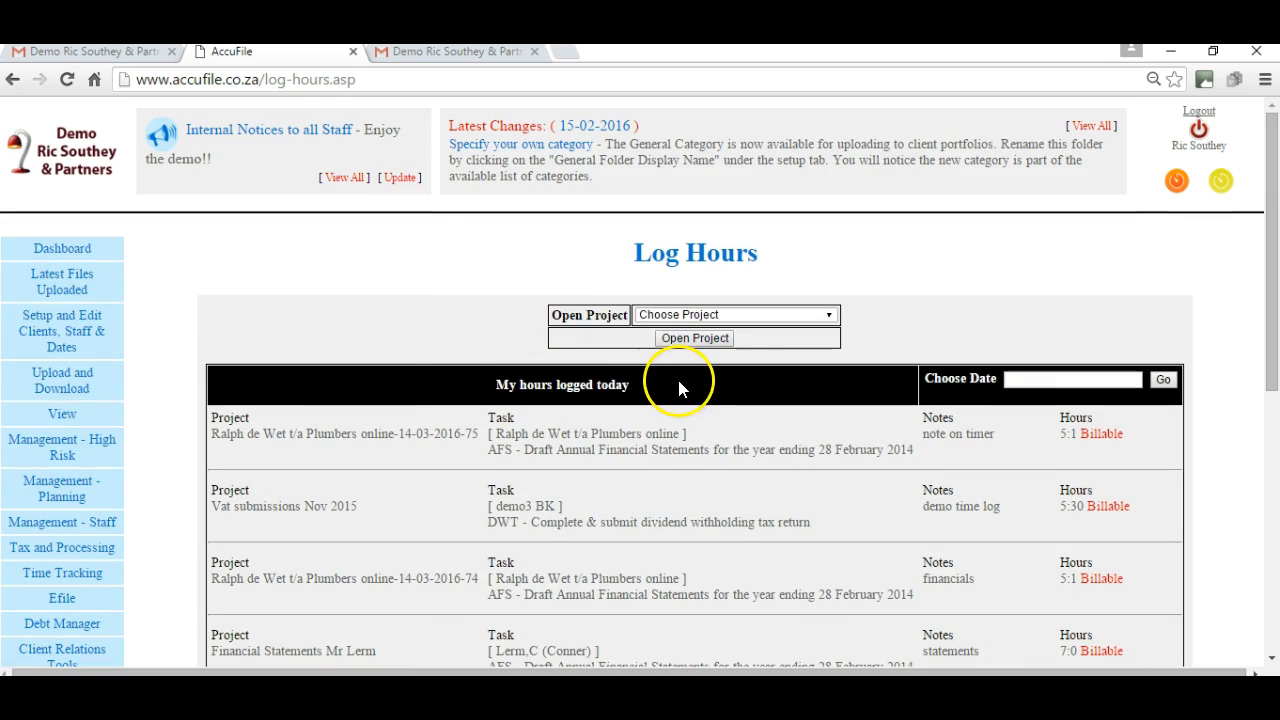
click(829, 315)
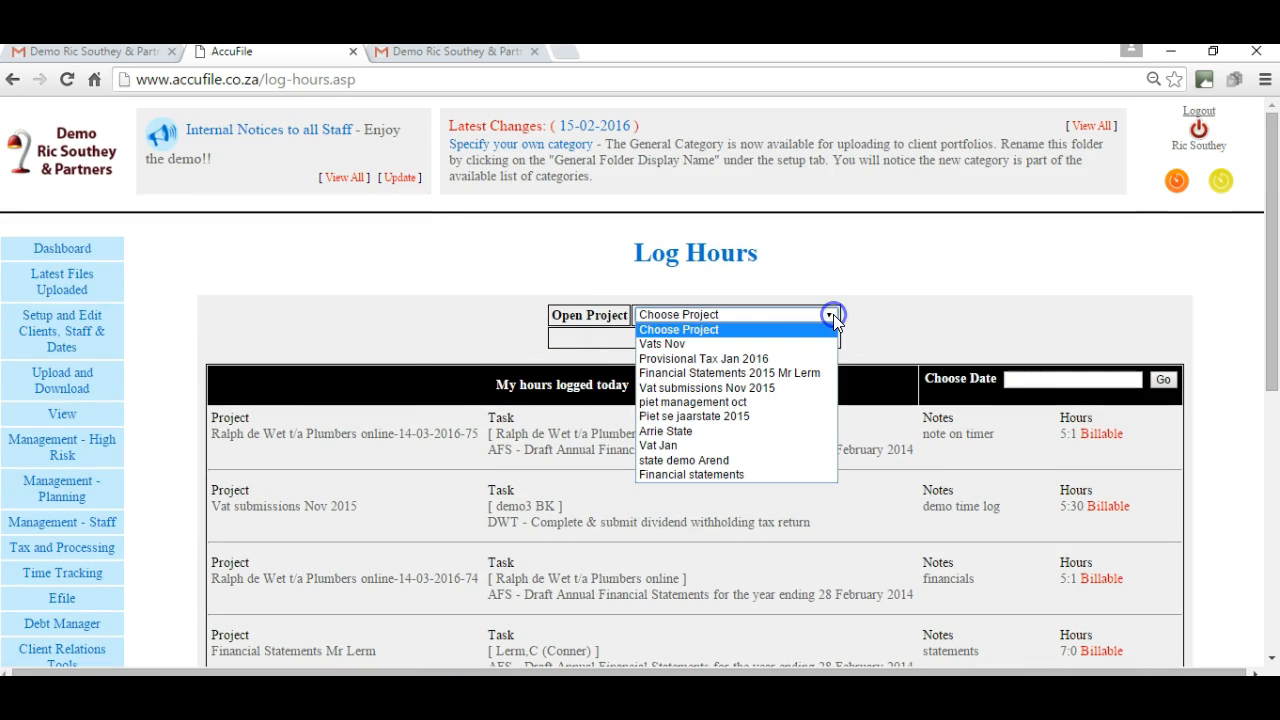
click(722, 360)
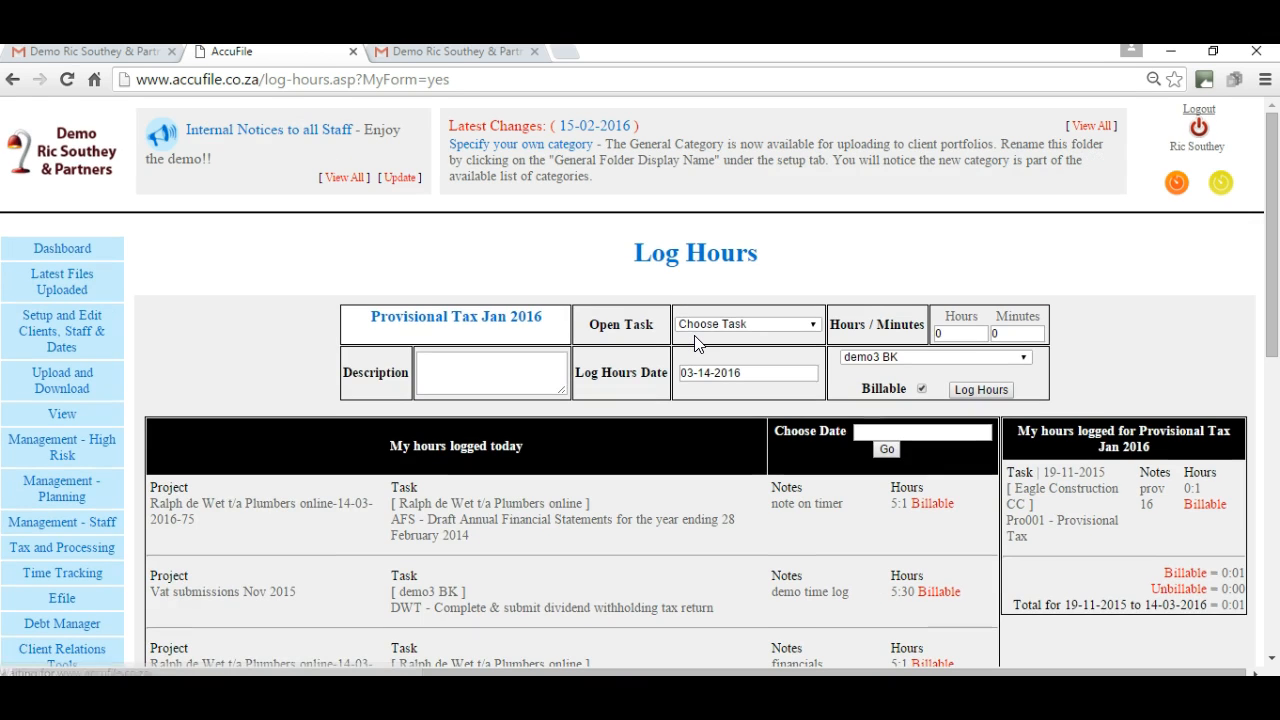
click(688, 338)
click(973, 337)
text(5)
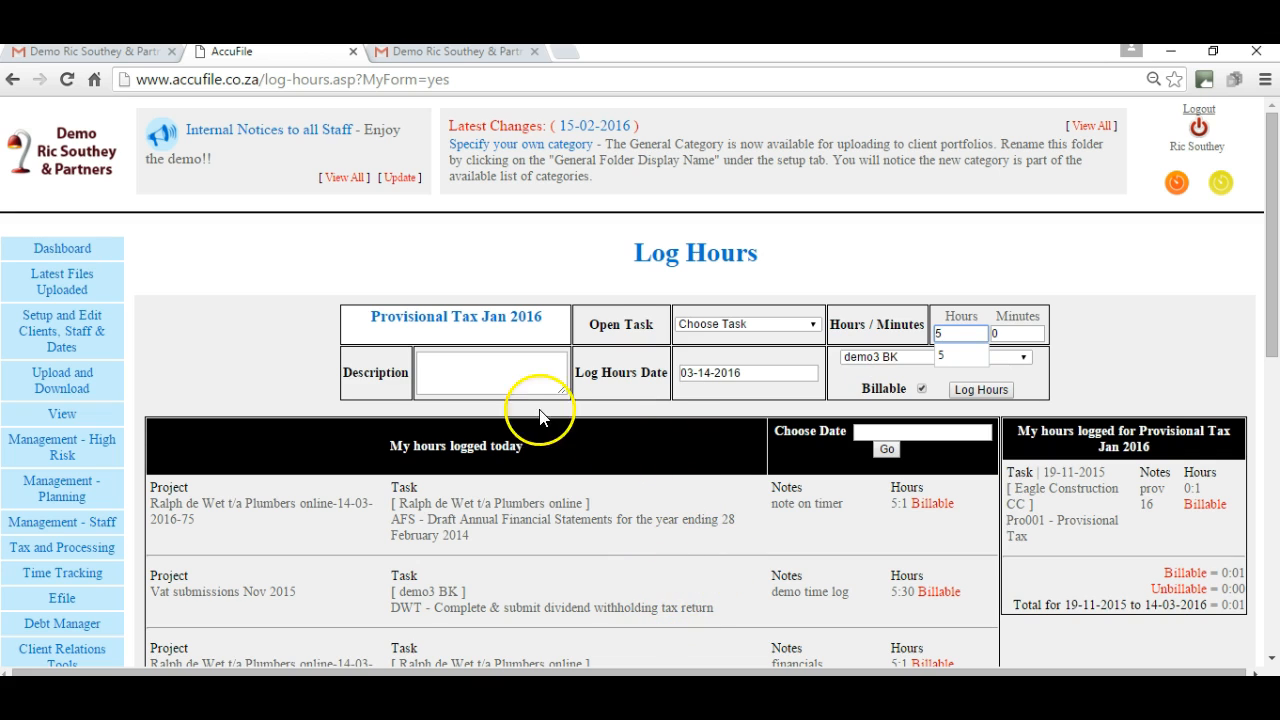
click(532, 371)
text(desc)
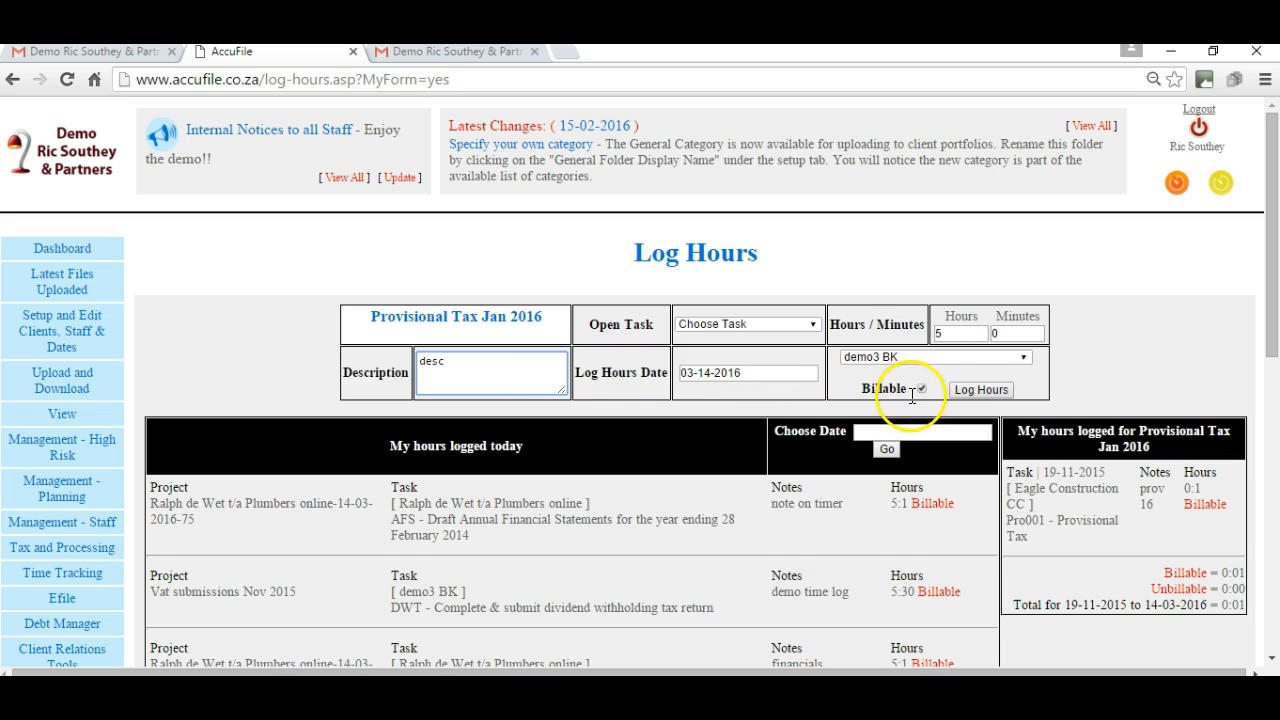
Choose the client and the Pro001 Provisional Tax task, then log the 5 hours.
click(1022, 358)
click(931, 398)
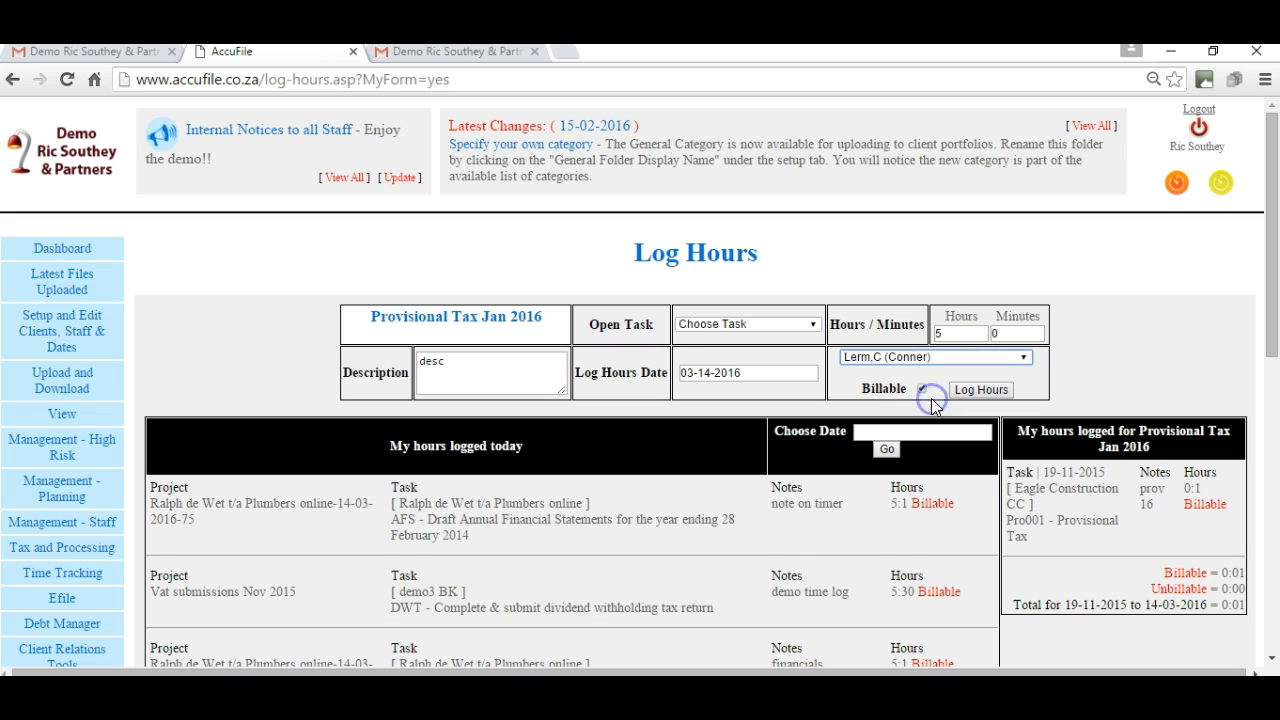
click(980, 390)
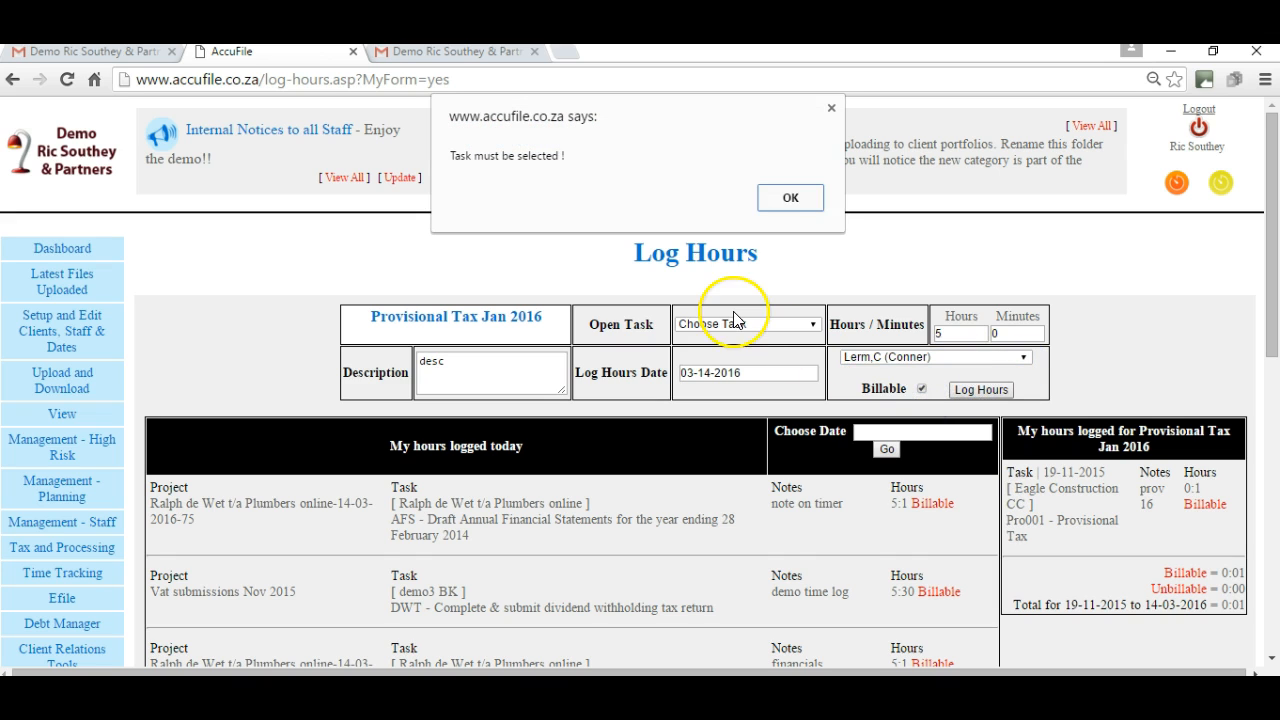
click(792, 198)
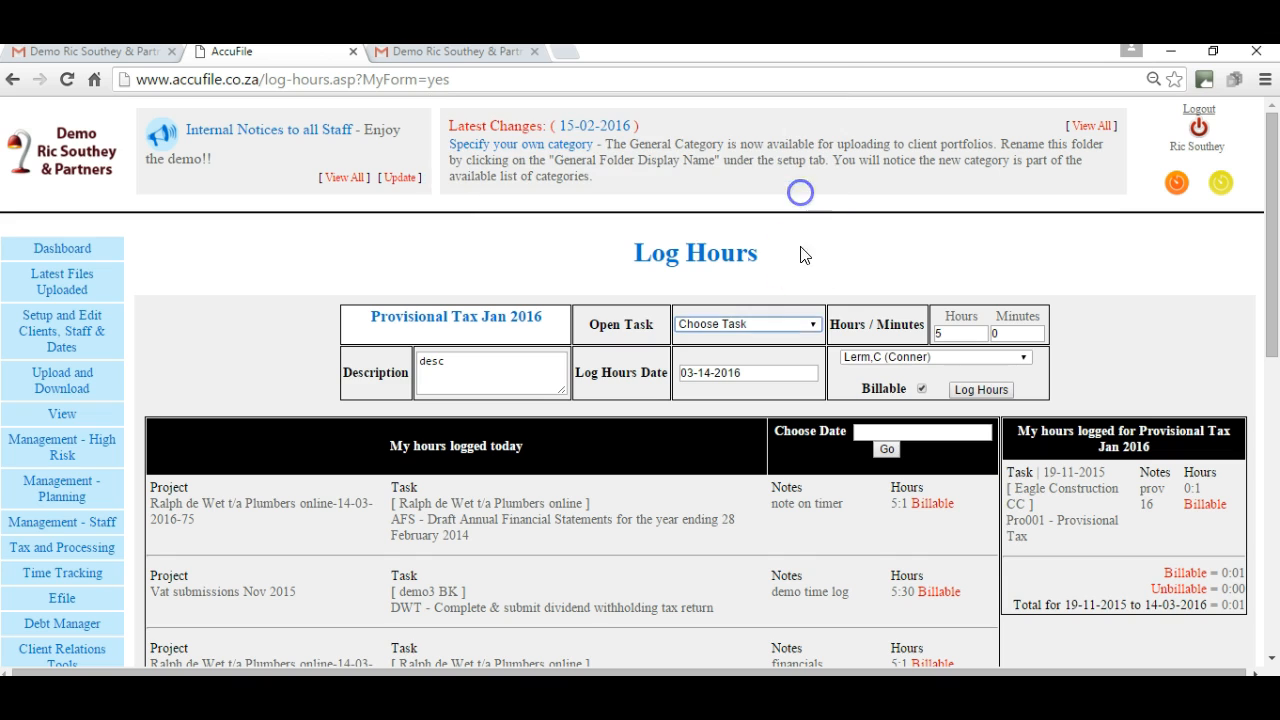
click(813, 326)
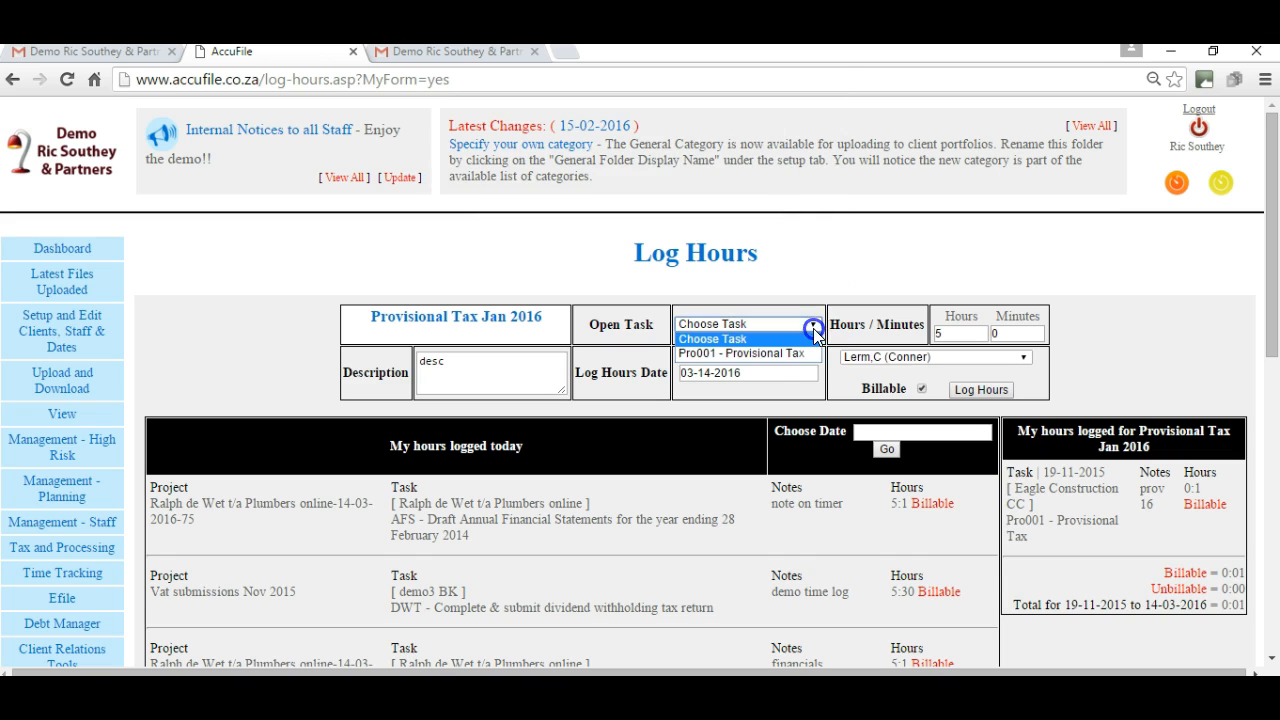
click(749, 354)
click(982, 391)
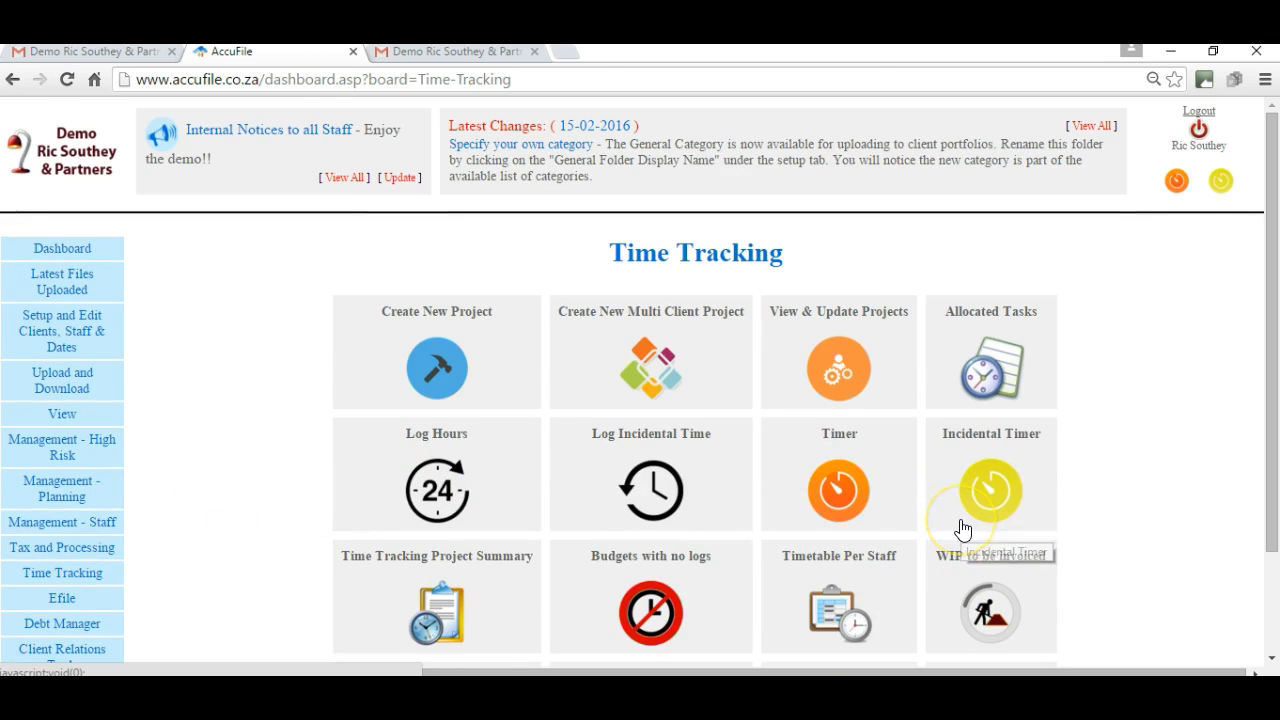
List all unbilled work in progress and send the 3025 dividend tax return work to invoicing.
click(987, 608)
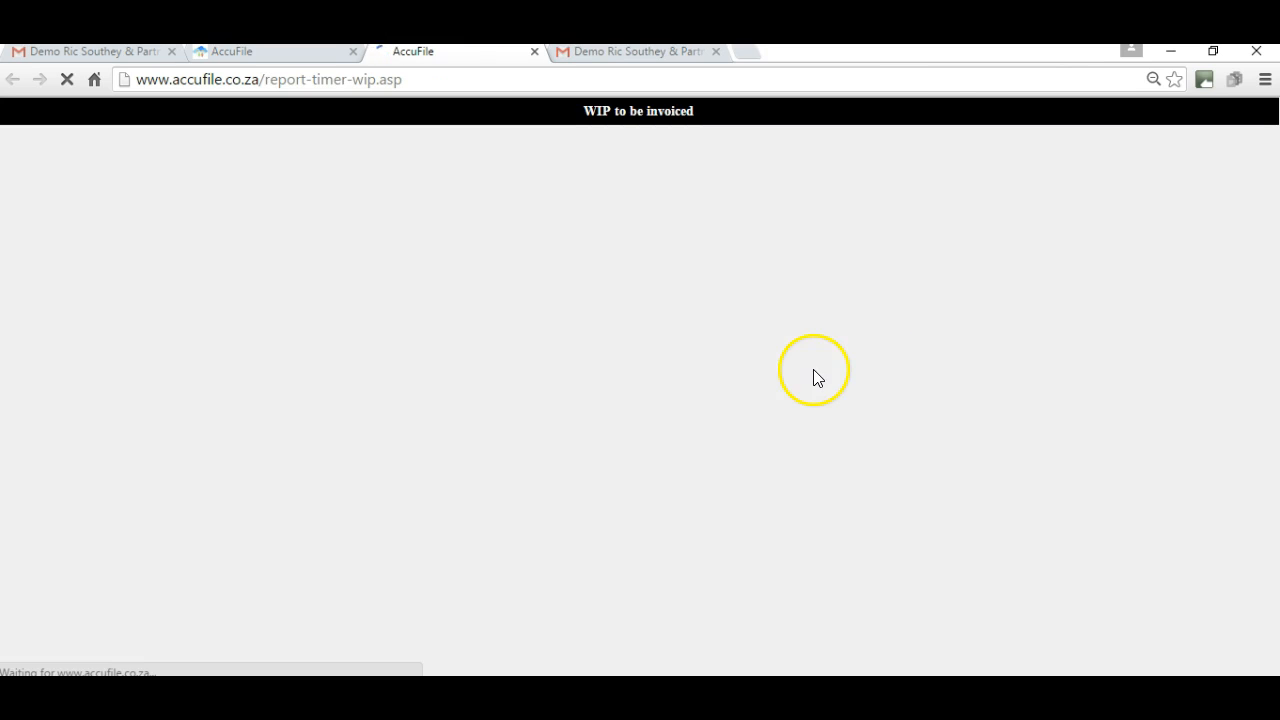
click(216, 213)
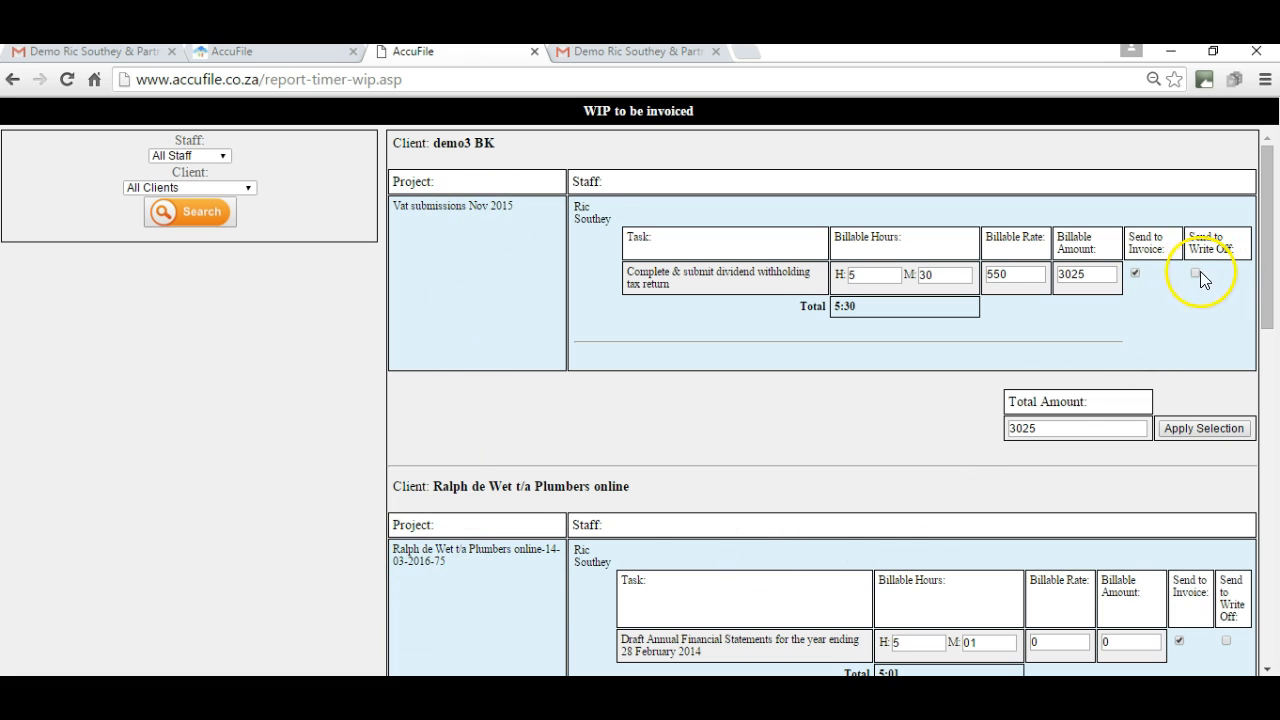
click(1183, 429)
click(875, 378)
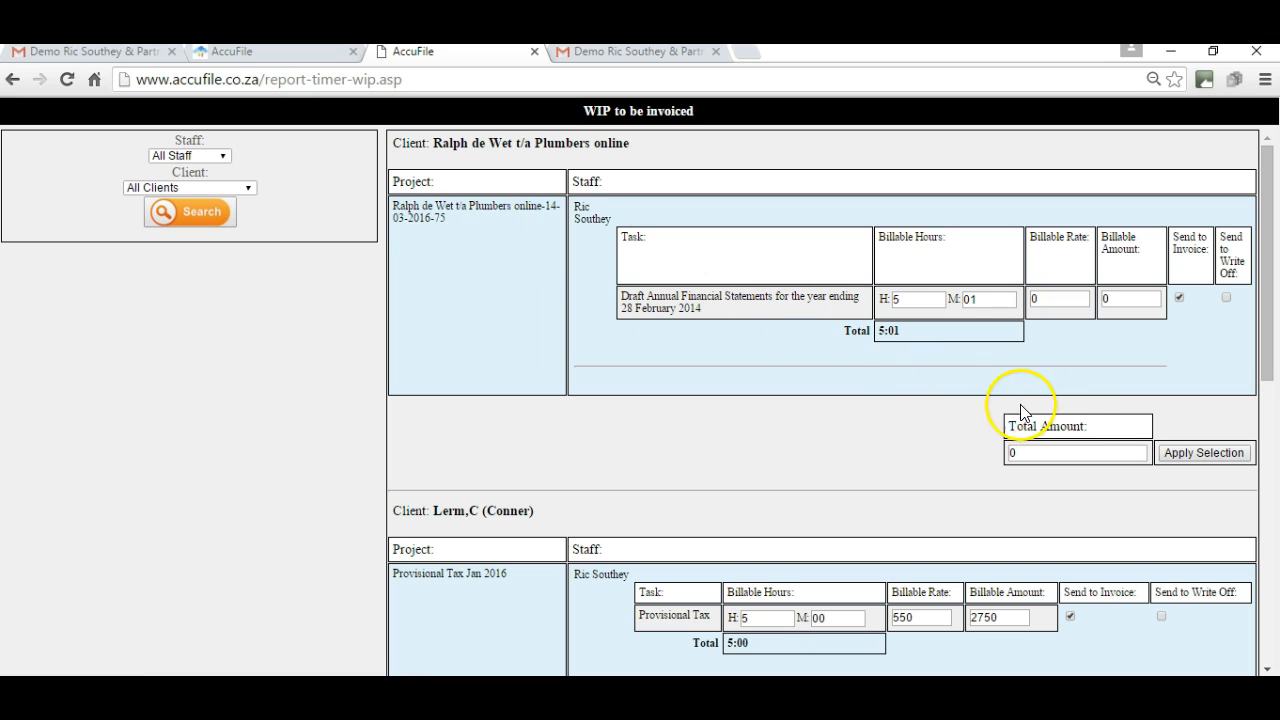
Bill the draft financial statements at 500 per hour (2508.33) and send them to invoicing.
click(1059, 294)
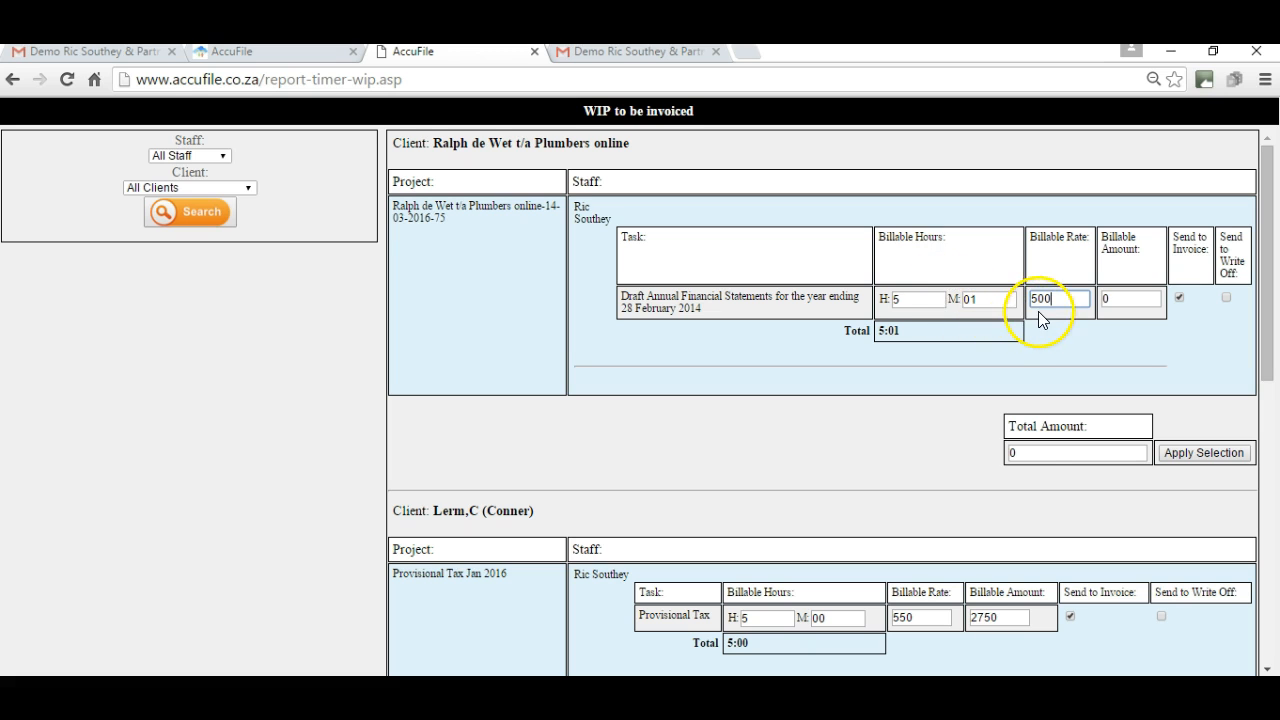
key(Tab)
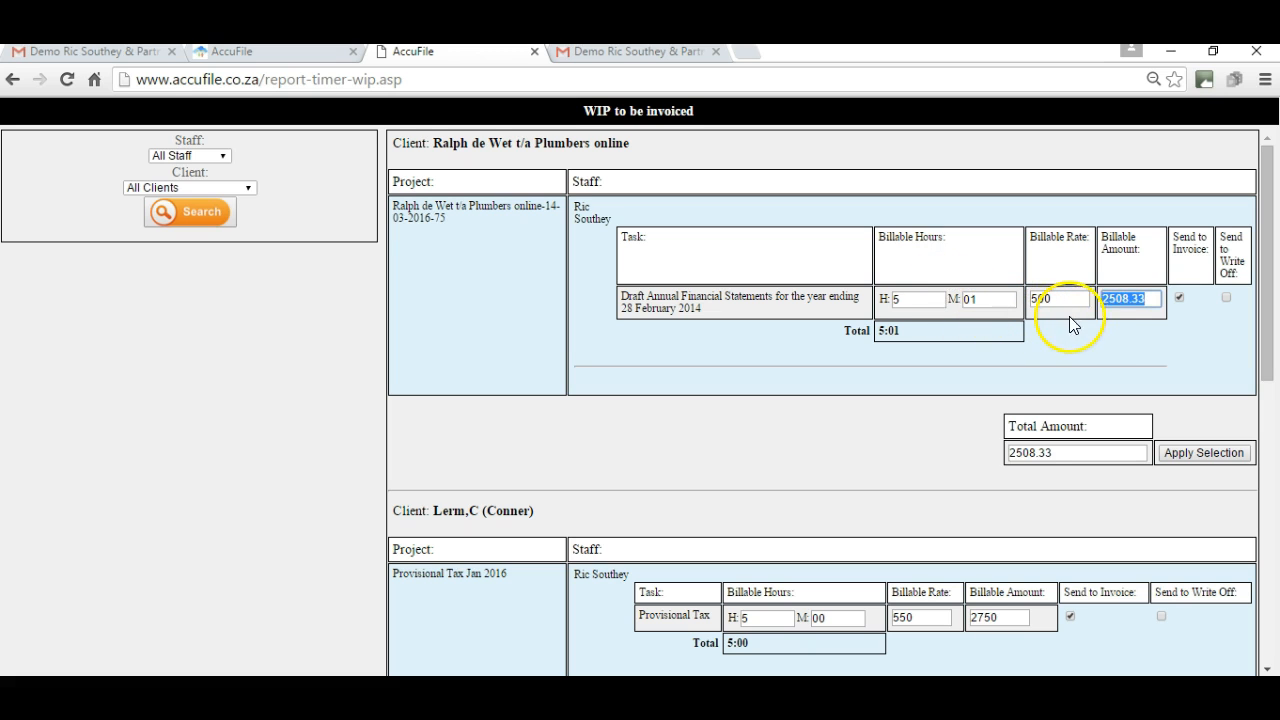
click(1206, 452)
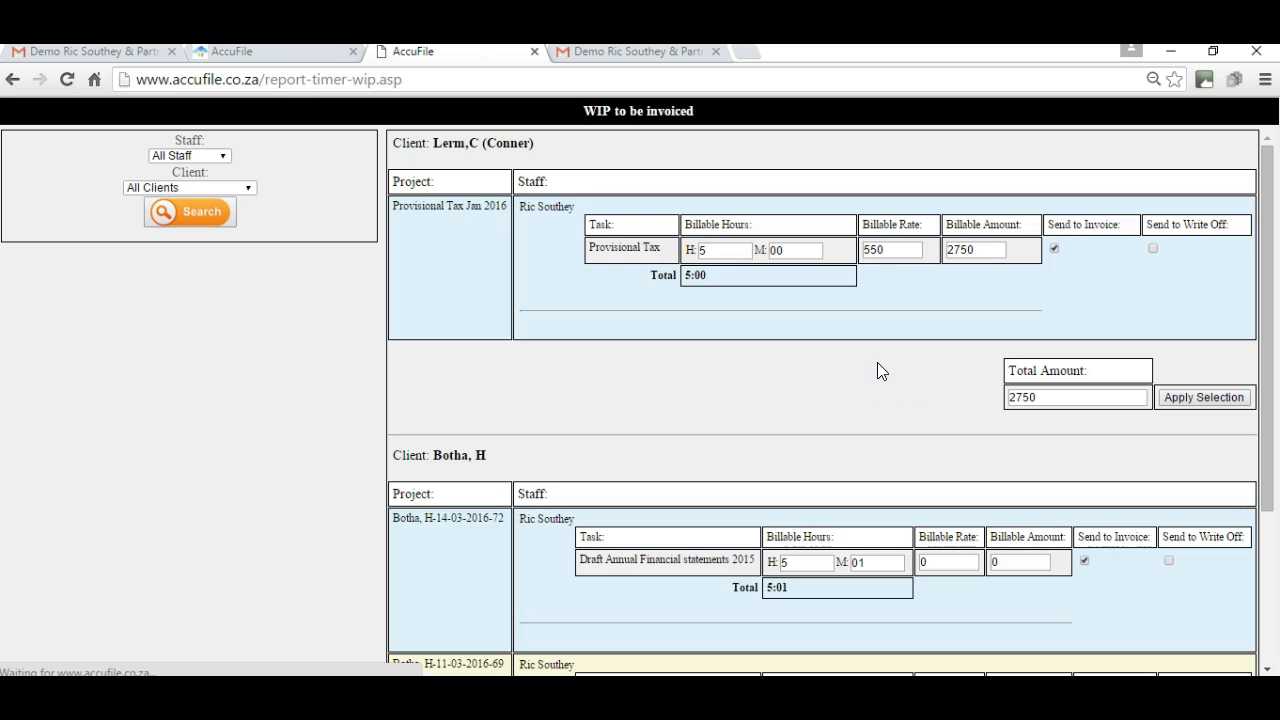
click(271, 51)
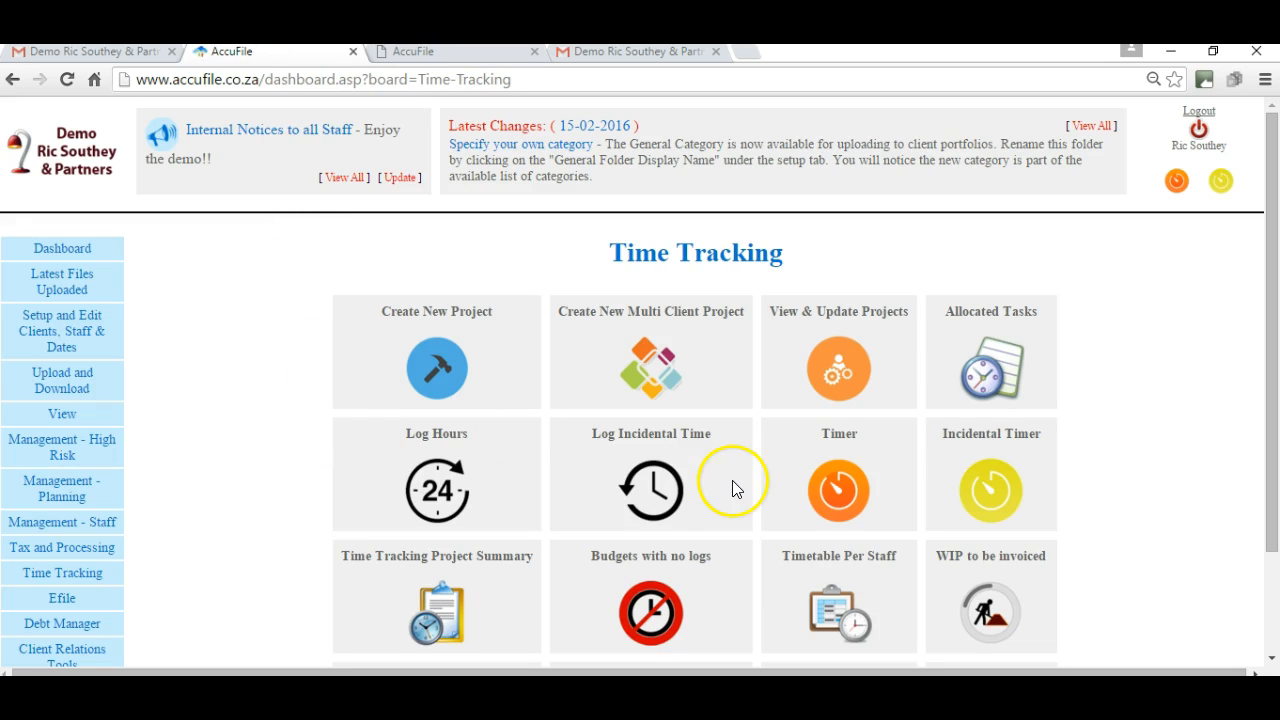
Open the Plumbers online invoice from the invoice list and remove its duplicate line.
click(1271, 660)
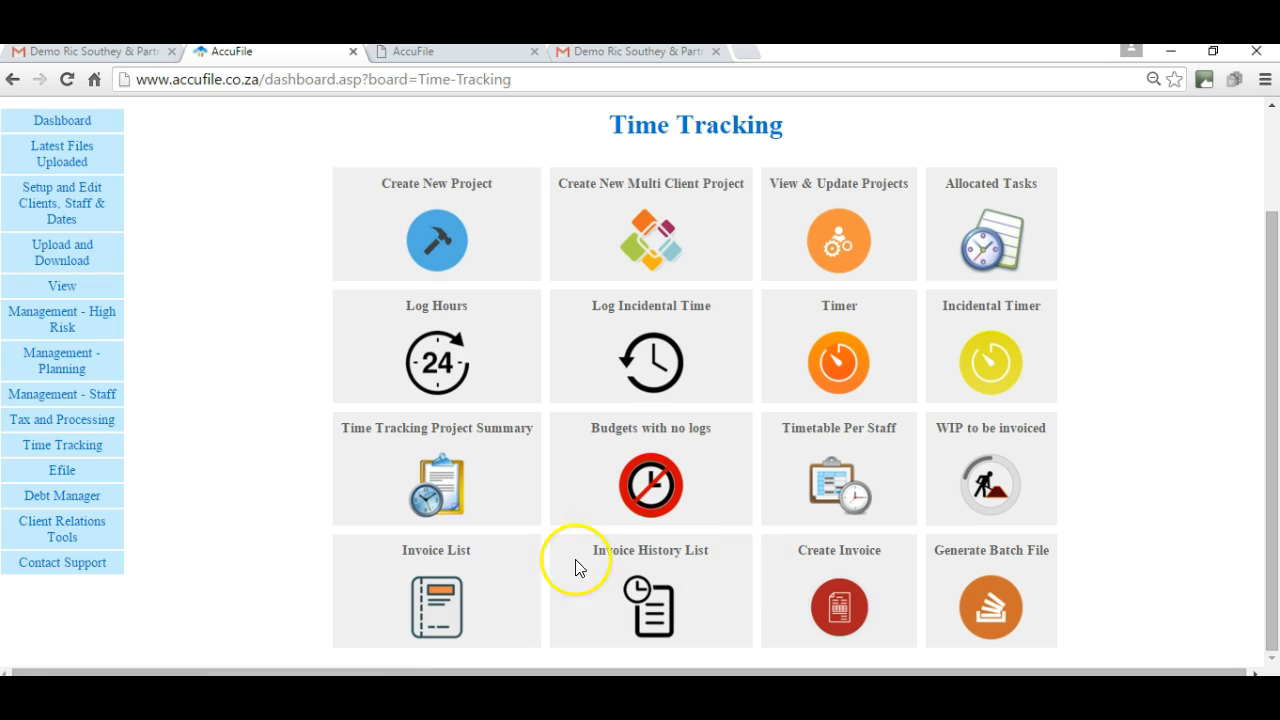
click(440, 583)
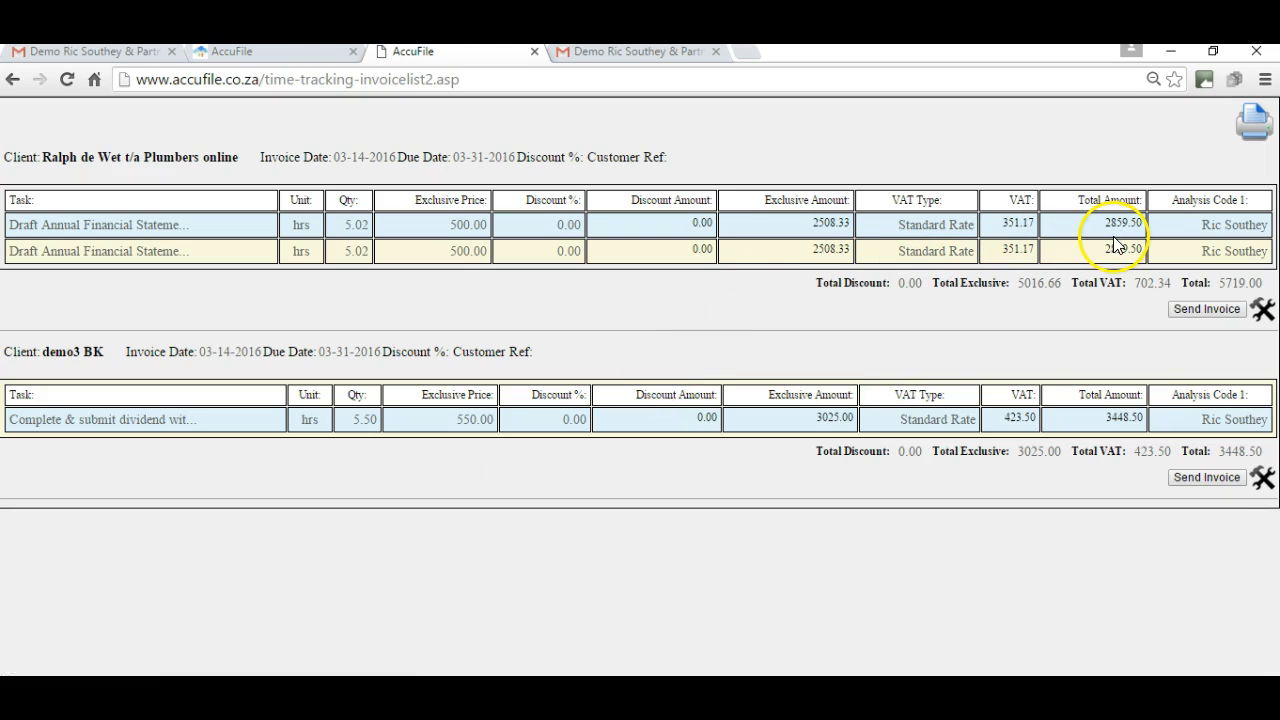
click(1262, 310)
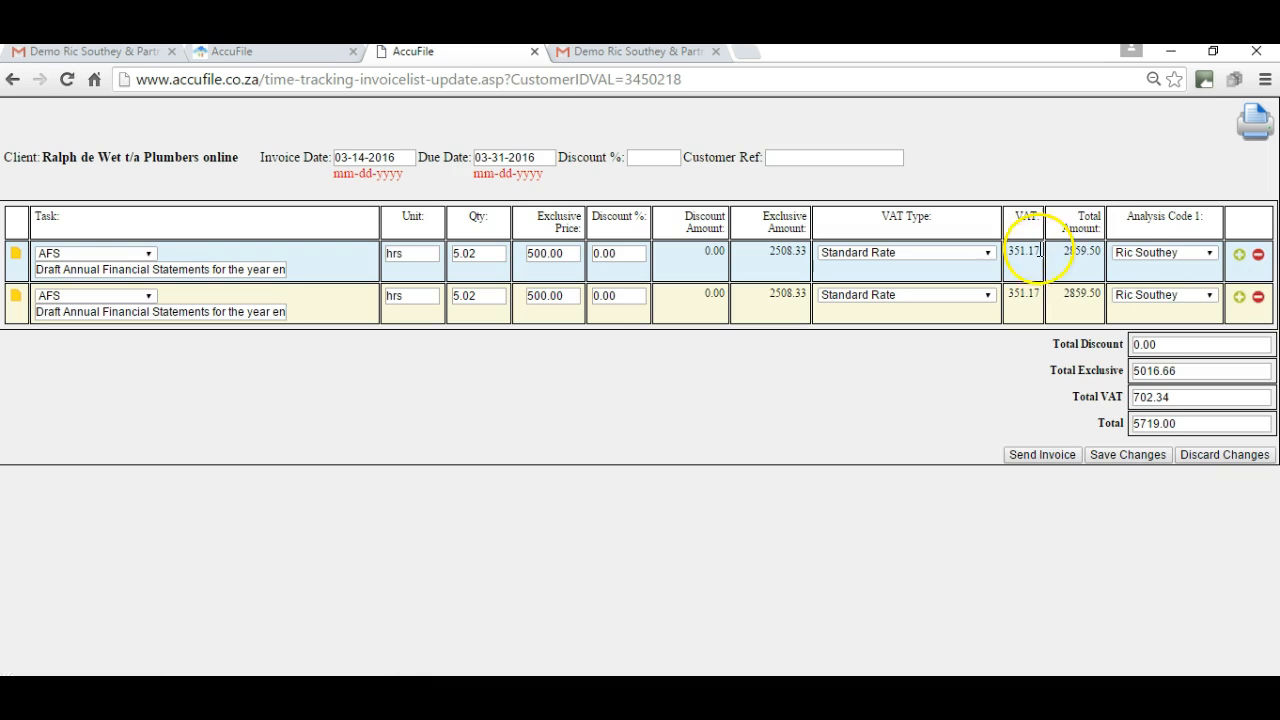
click(1258, 298)
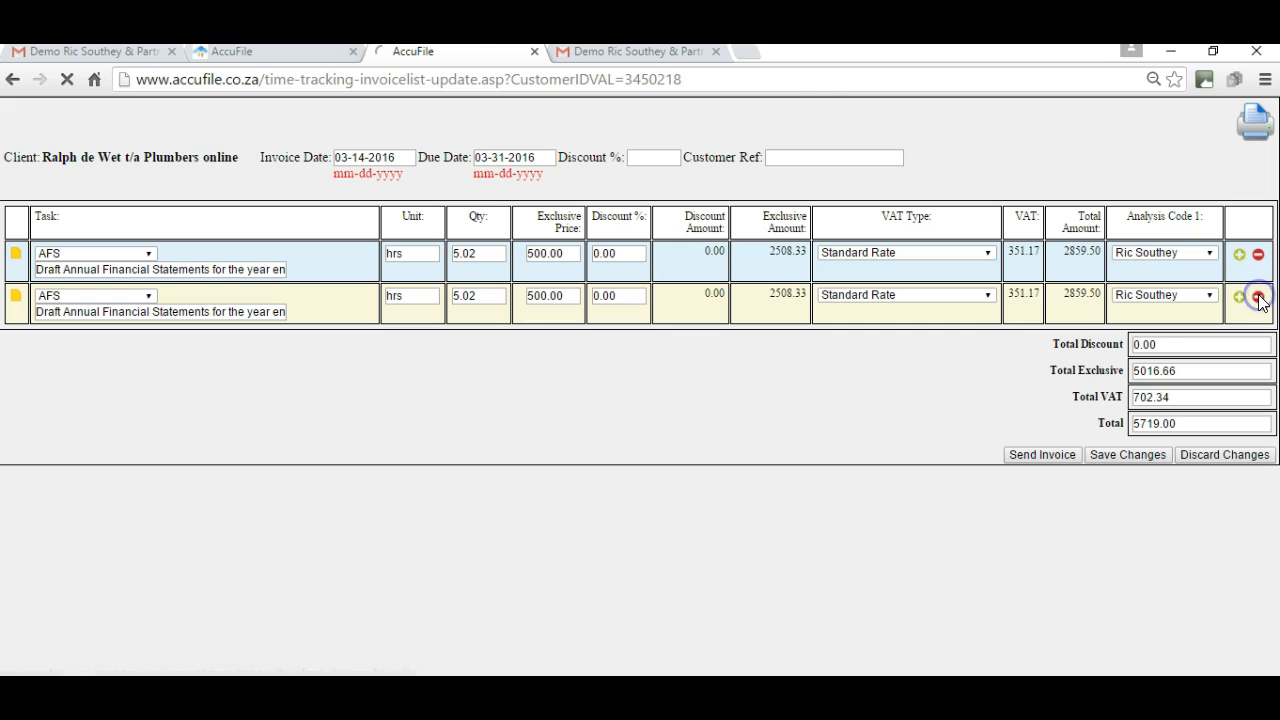
click(1213, 302)
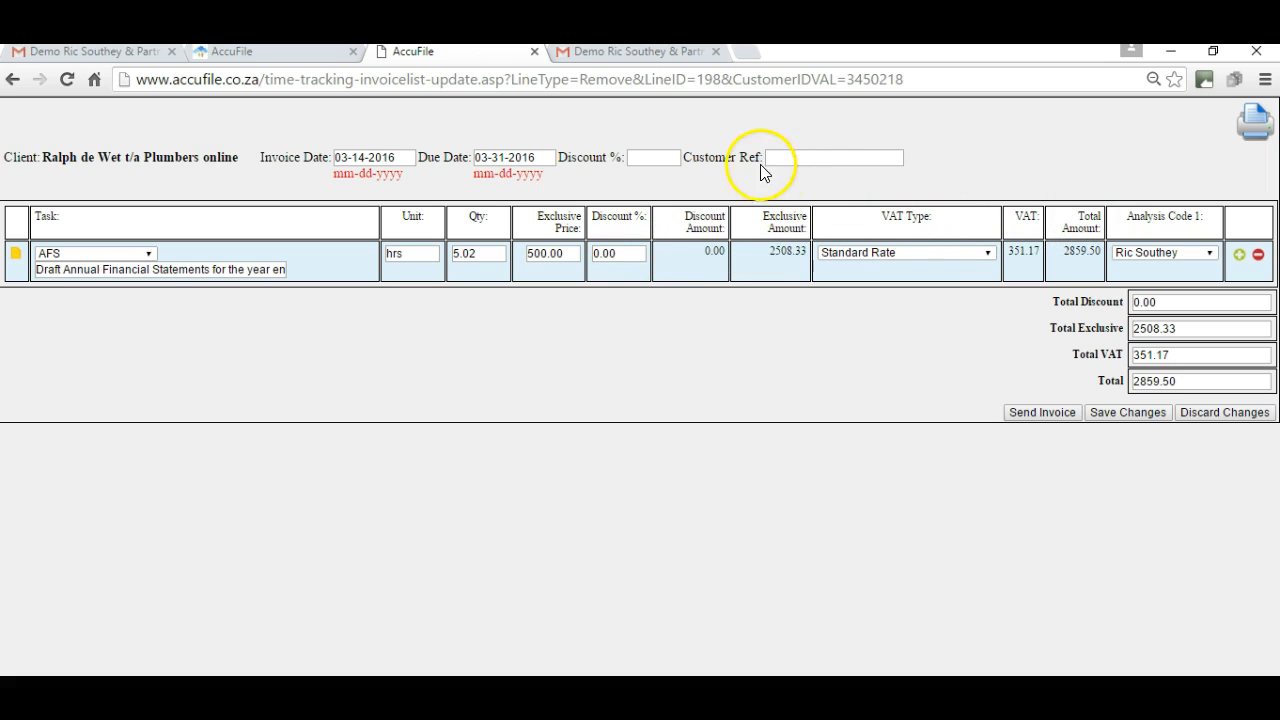
Add customer reference 'ref' and a line note, then send the 2861.40 invoice.
click(811, 158)
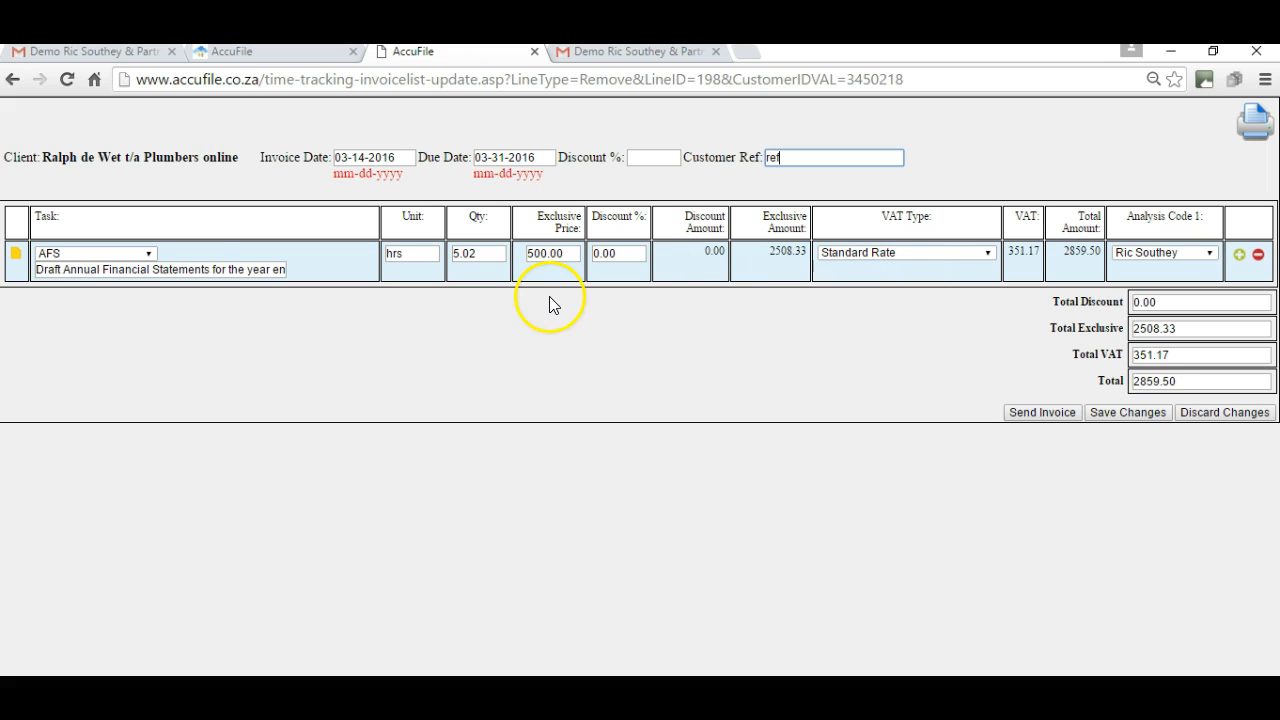
click(14, 256)
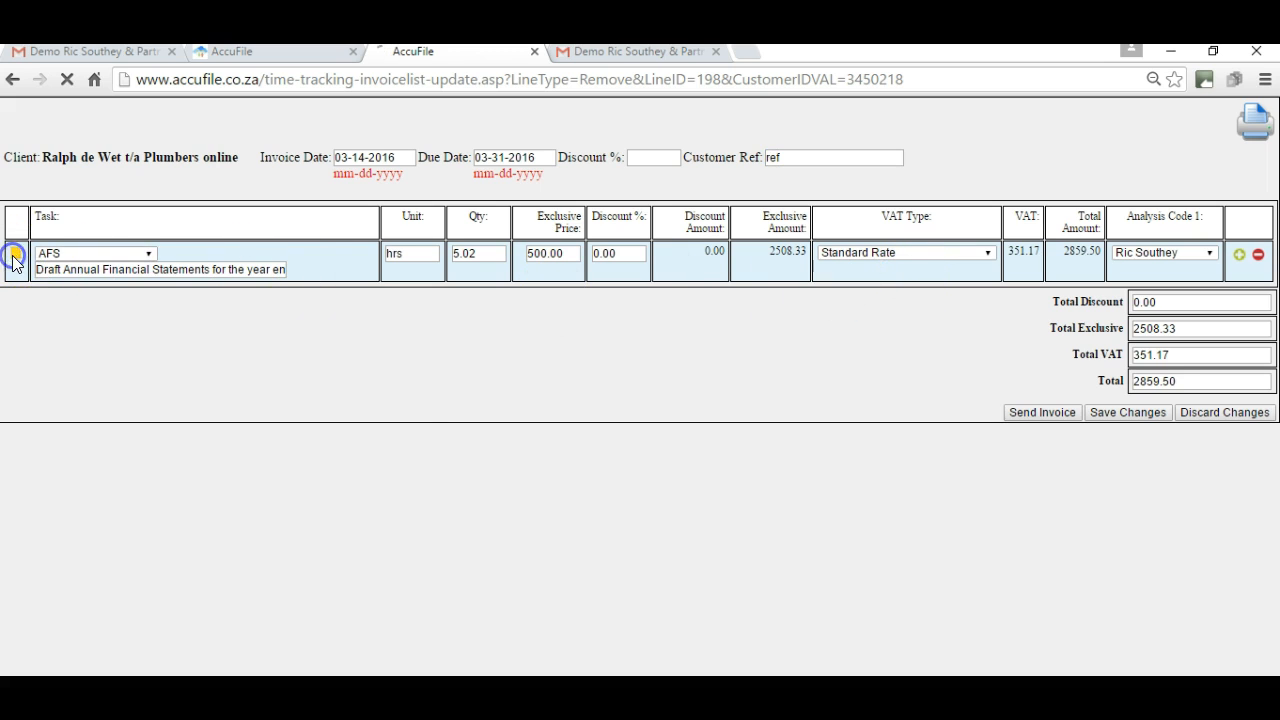
click(369, 318)
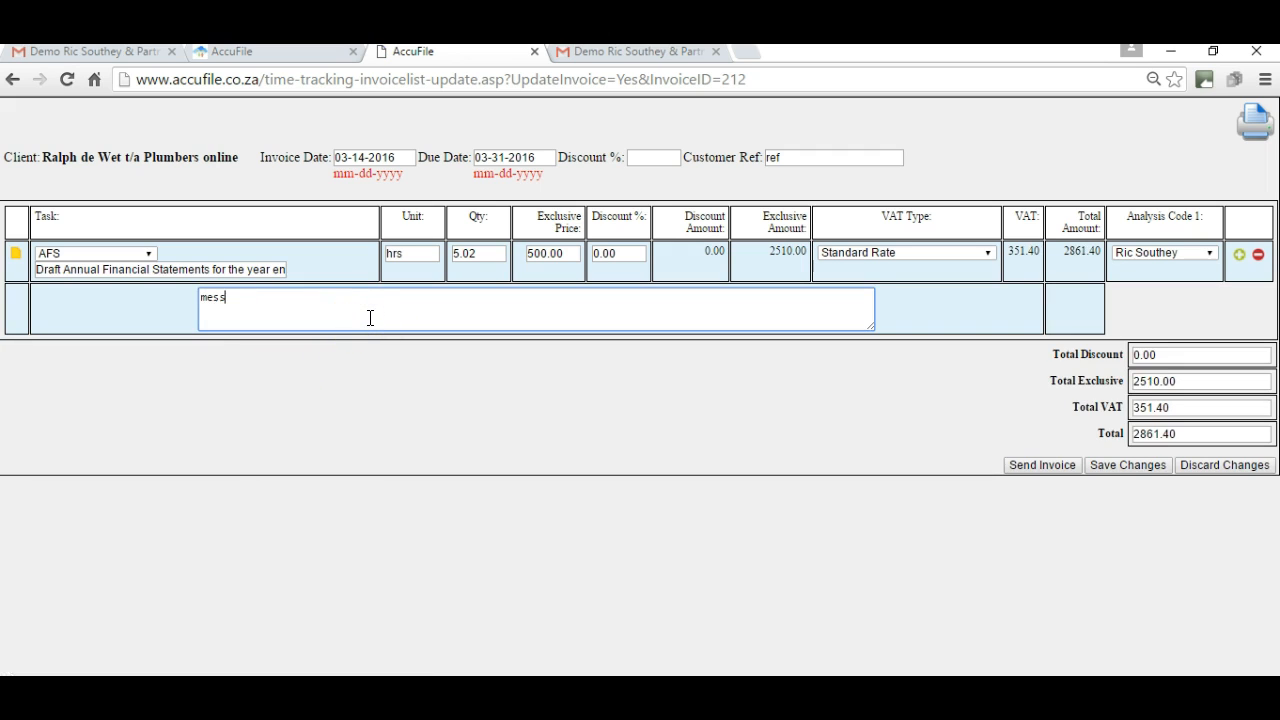
click(1037, 465)
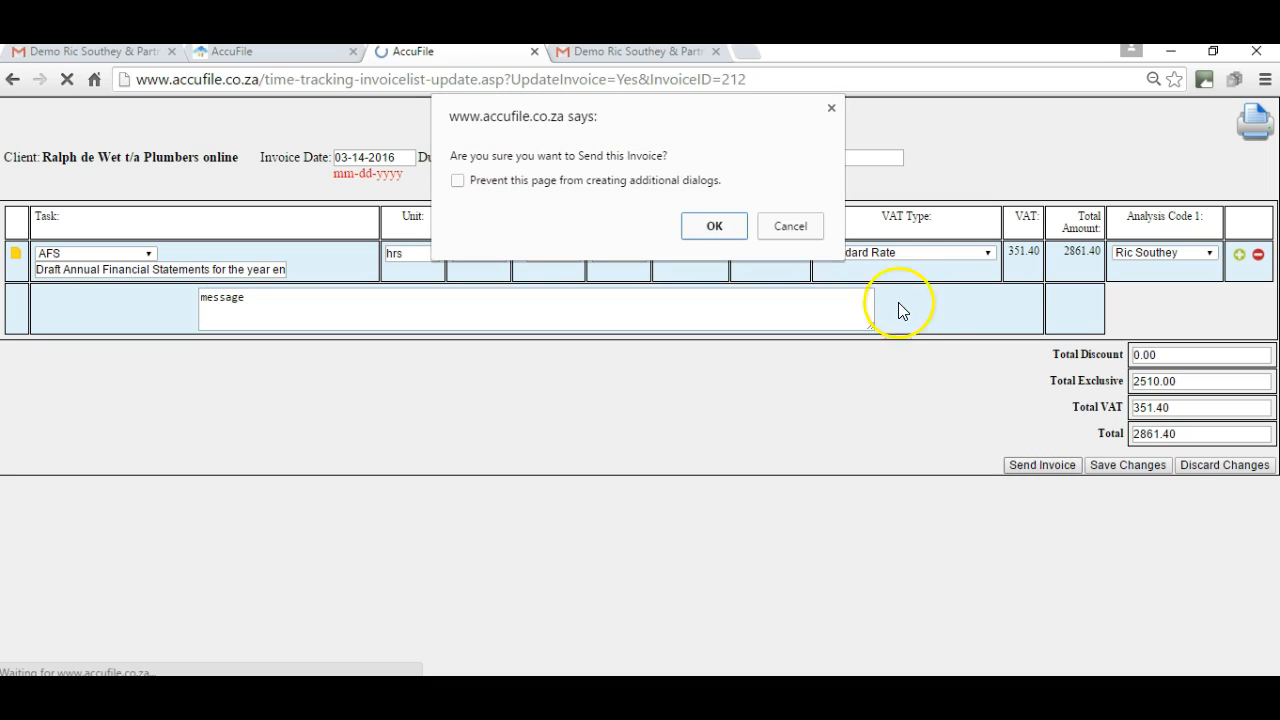
click(714, 225)
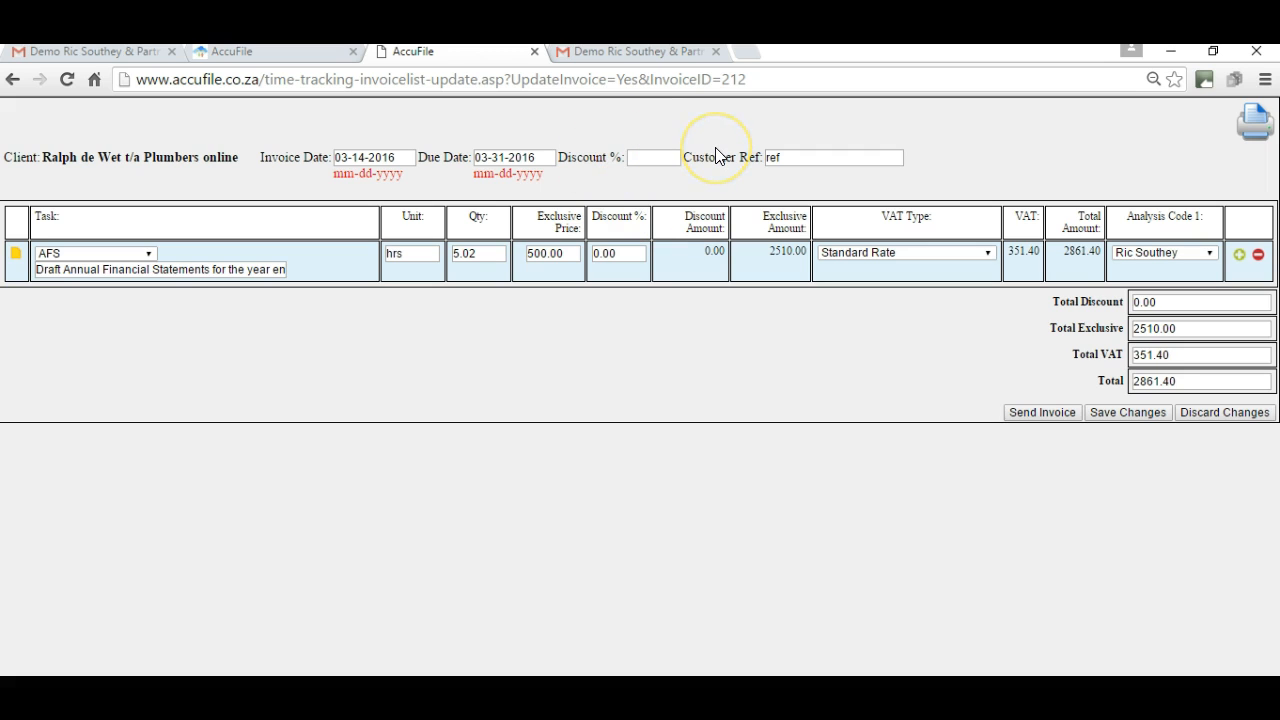
Review the emailed Tax Invoice INA00027 (3433.68 at 600 per hour) in Gmail, then return to AccuFile.
click(633, 52)
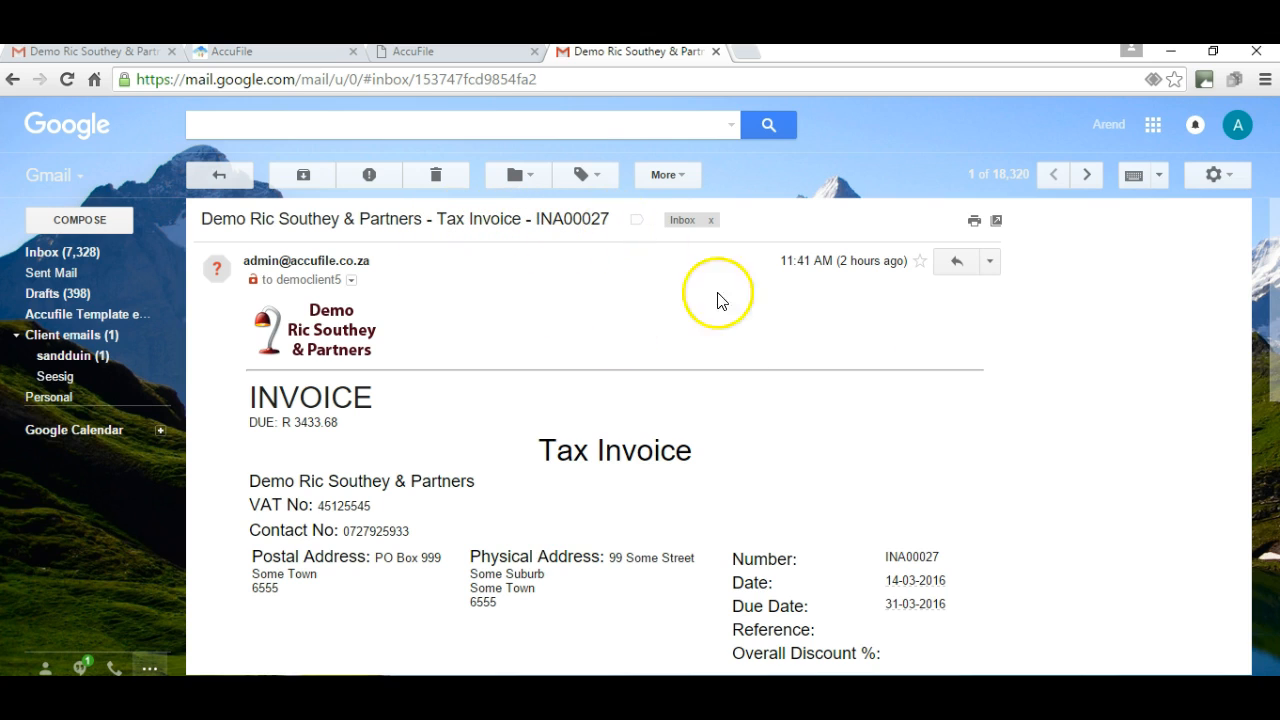
click(1275, 349)
drag(1275, 349, 1276, 318)
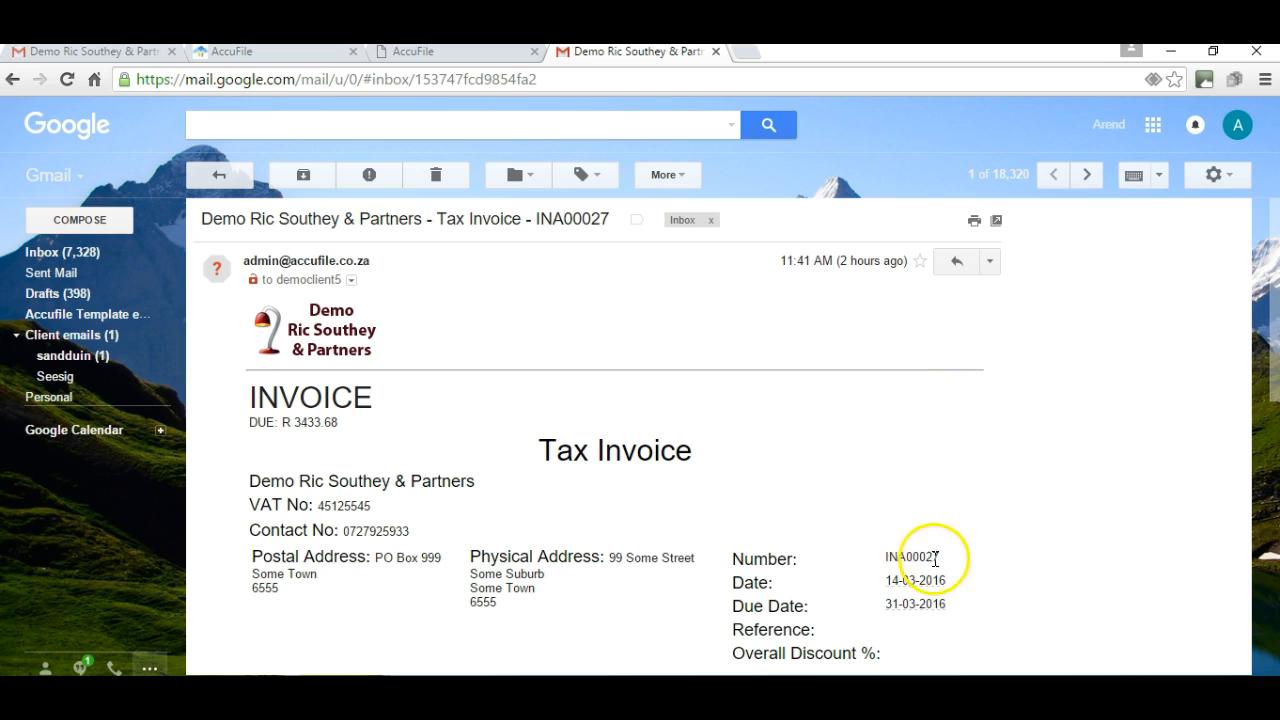
drag(1275, 350, 1275, 315)
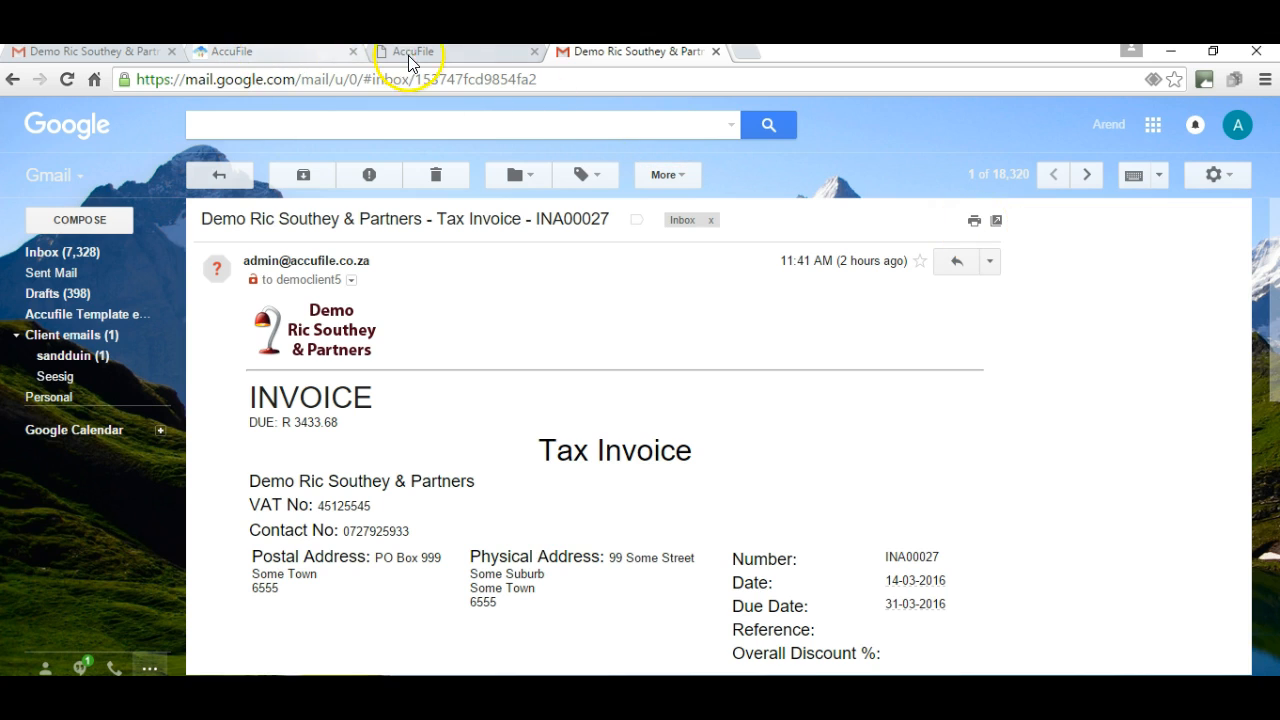
click(440, 48)
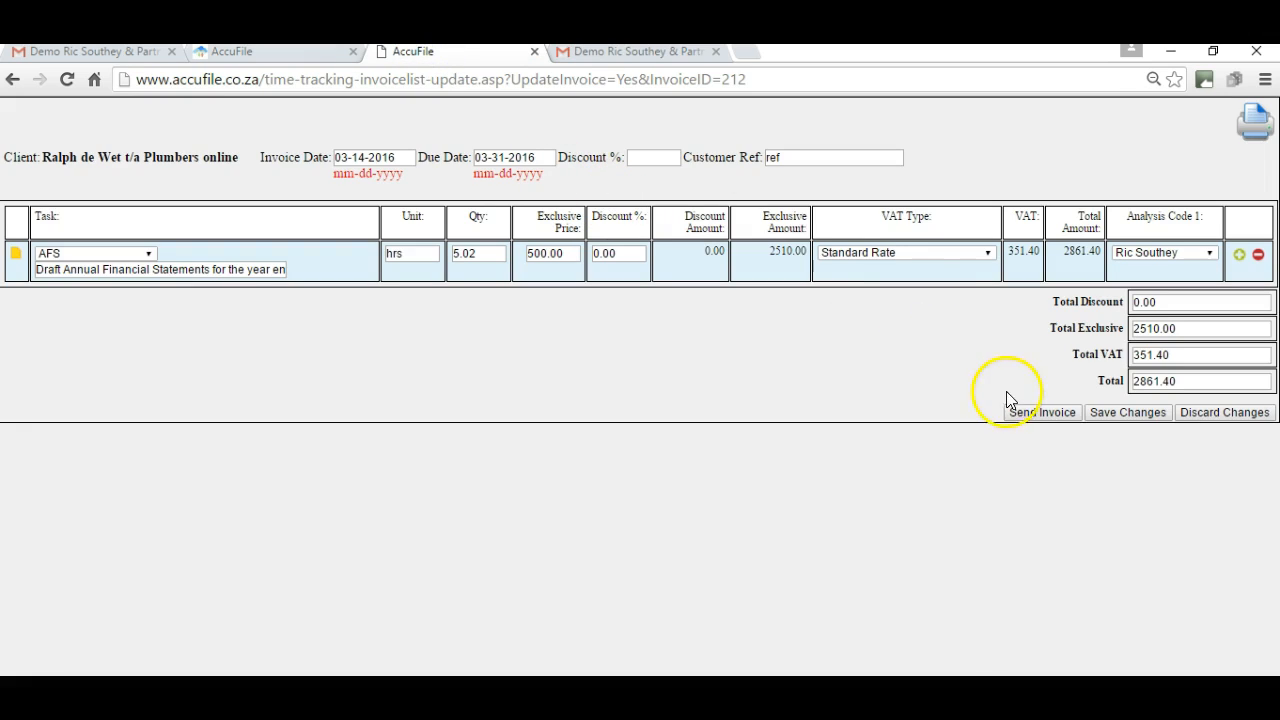
Send the Plumbers online invoice, leaving demo3 BK's 3448.50 invoice pending, and return to the dashboard.
click(1035, 413)
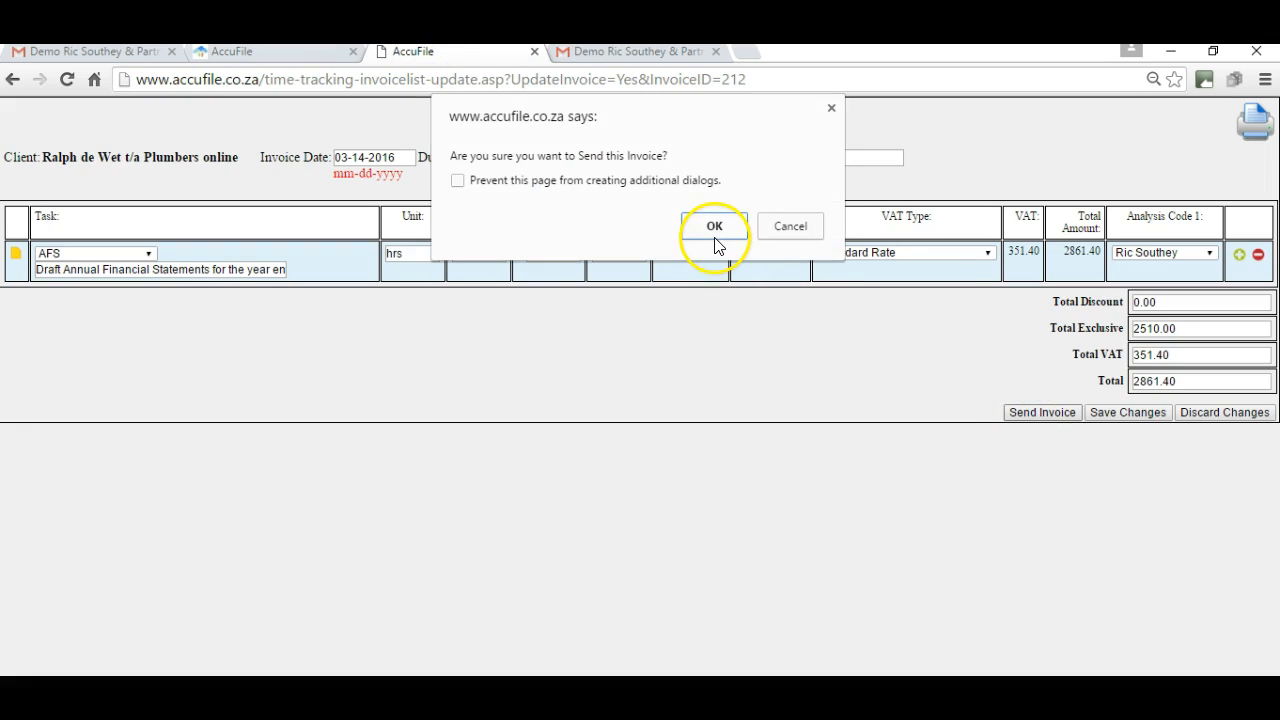
click(714, 228)
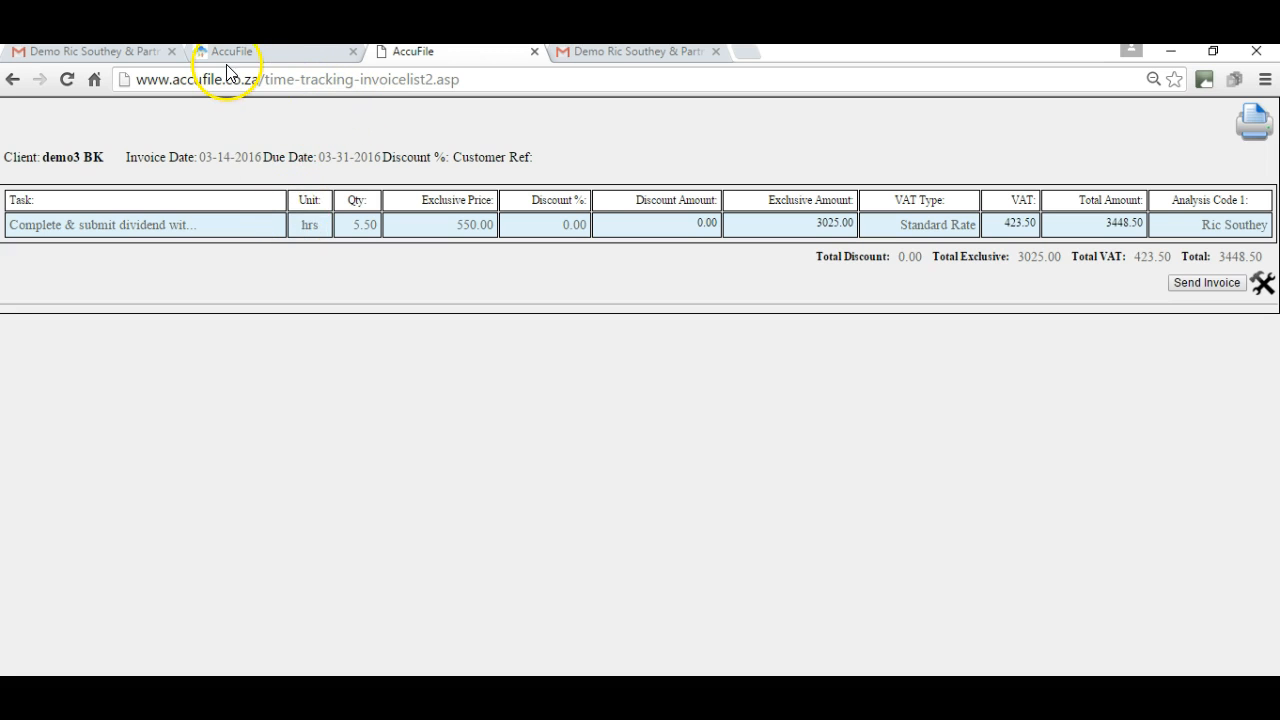
click(256, 62)
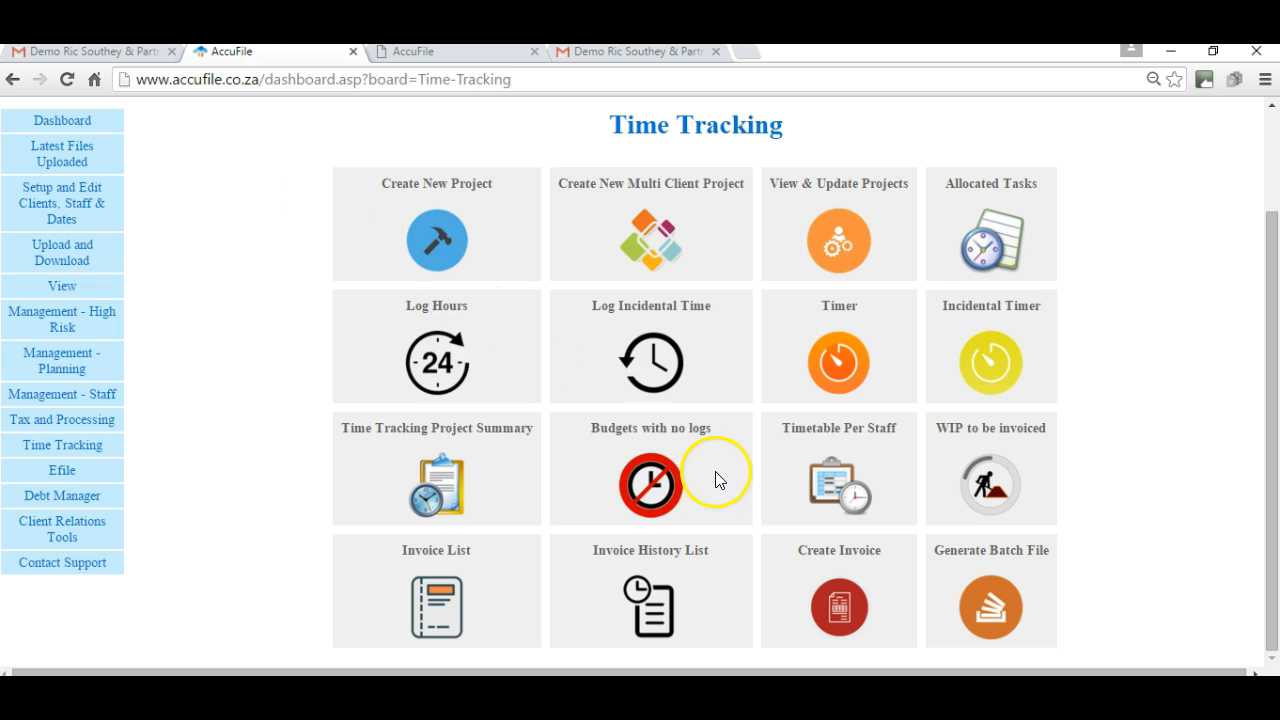
Start a new invoice for the client with the CIPC Change task.
click(840, 607)
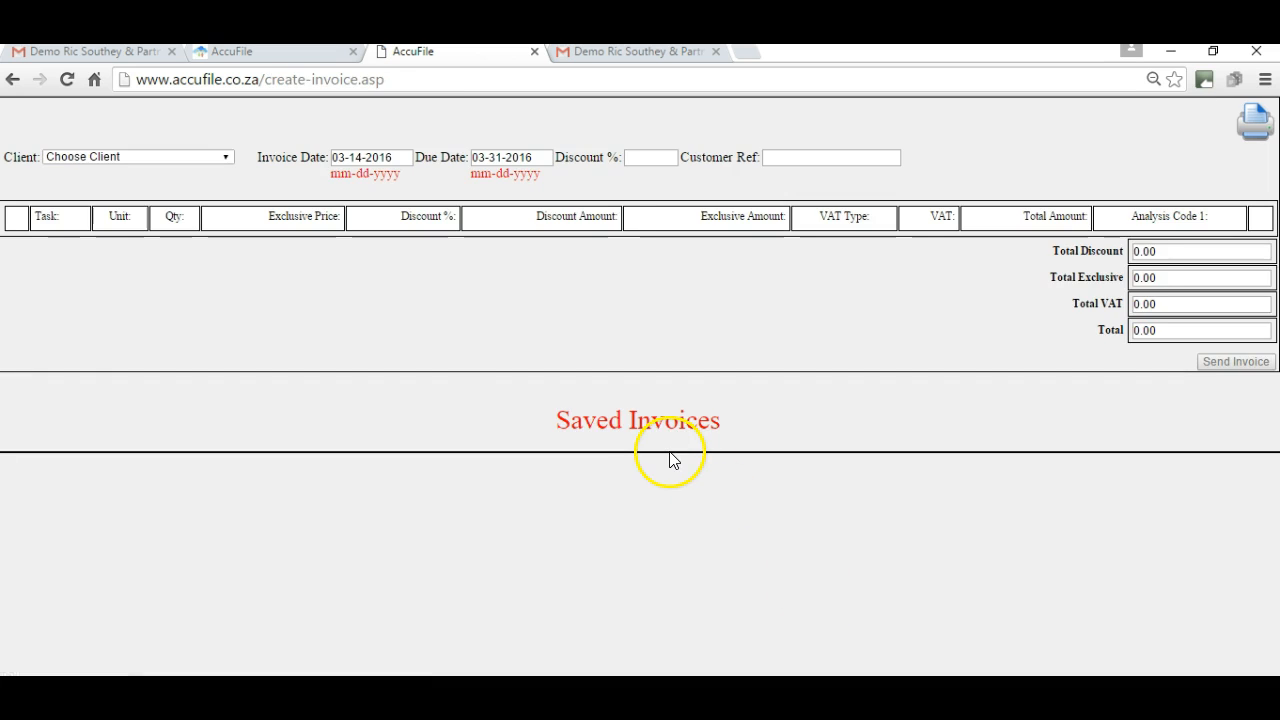
click(228, 160)
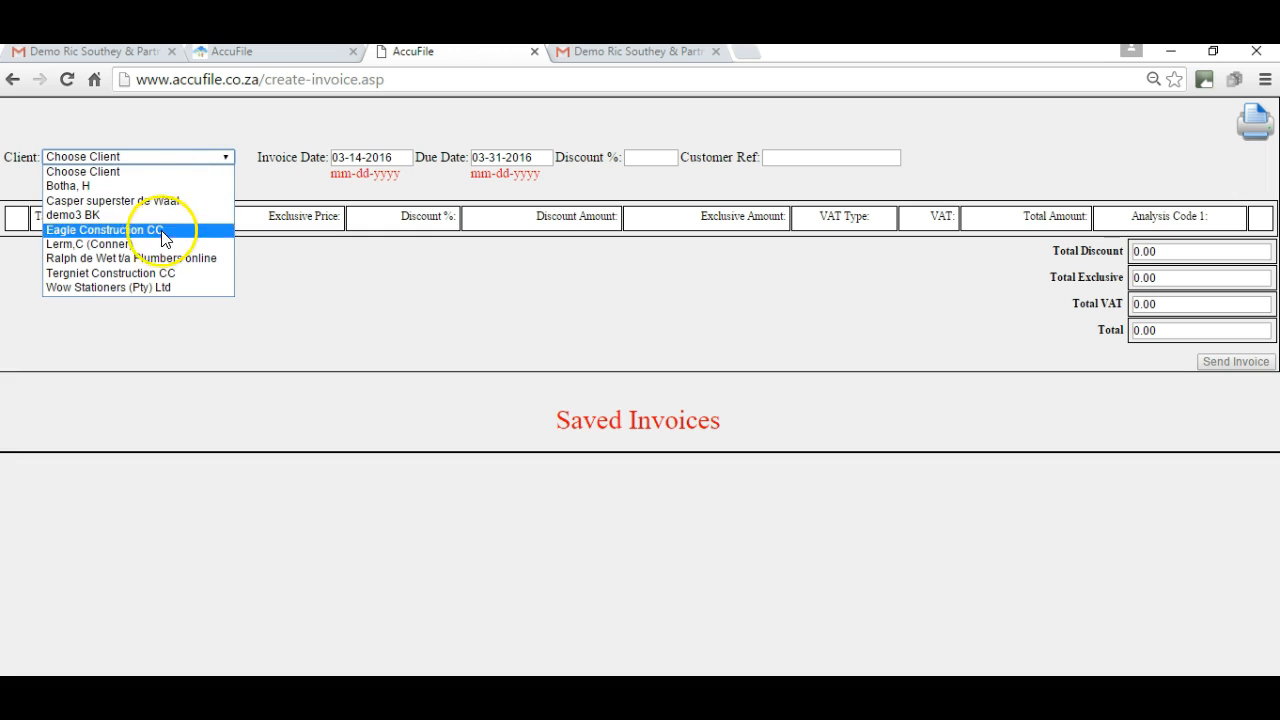
click(99, 244)
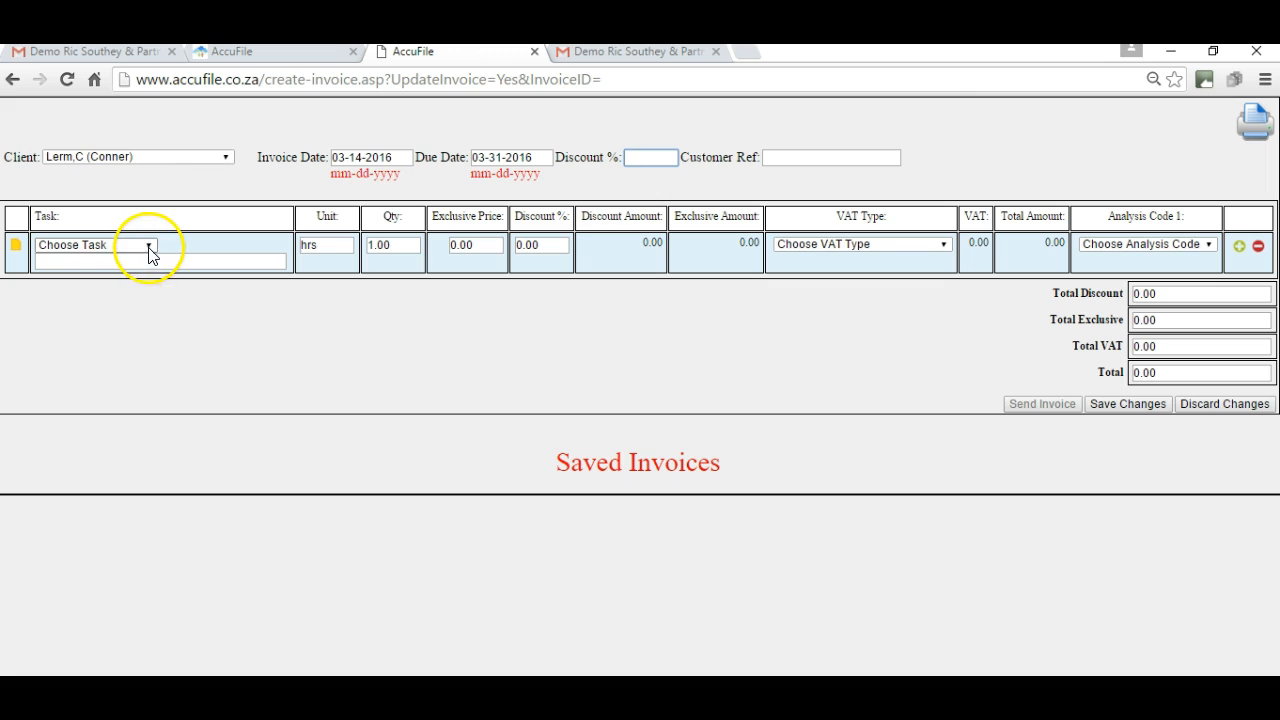
click(149, 250)
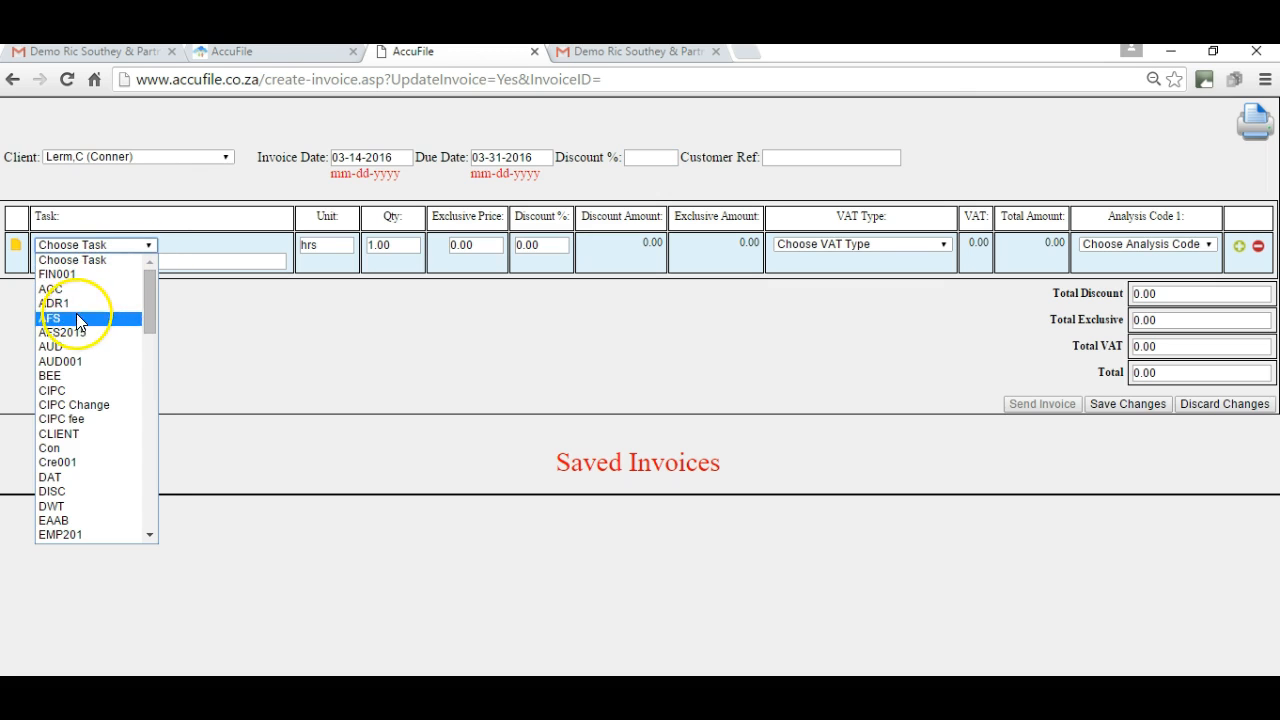
click(71, 405)
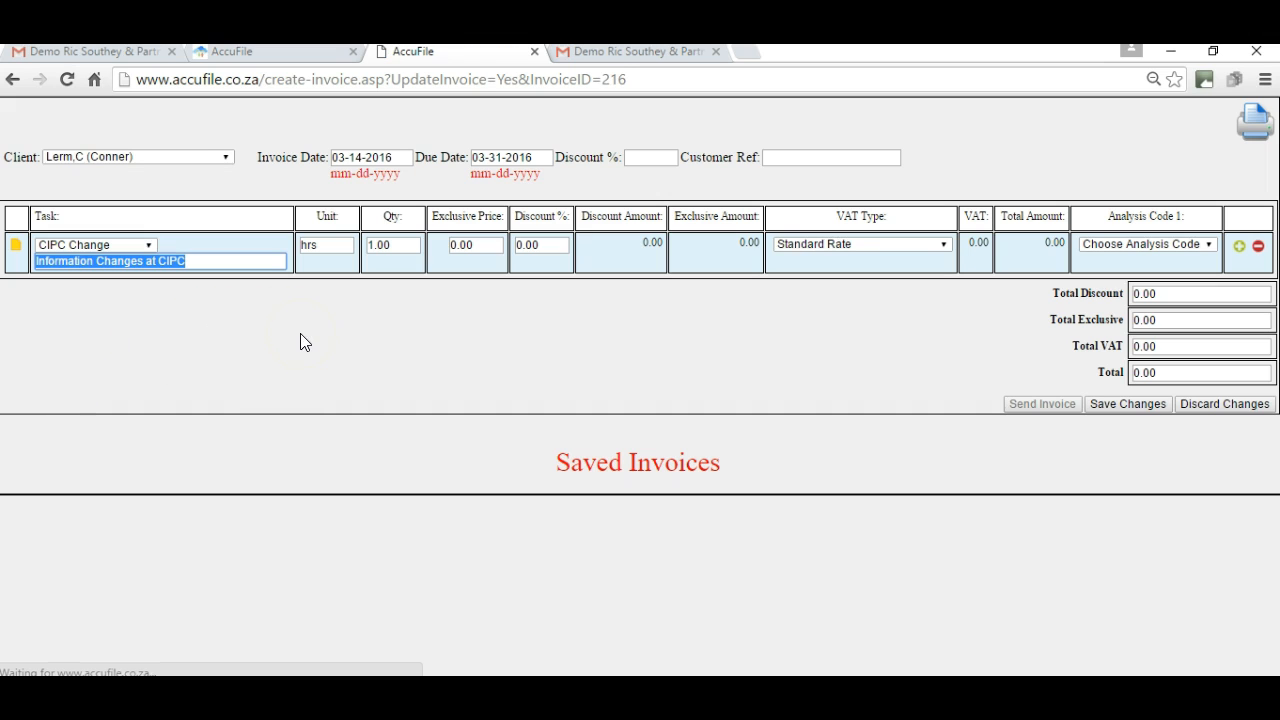
Set the exclusive price to 500 and send the 570.00 invoice.
click(479, 243)
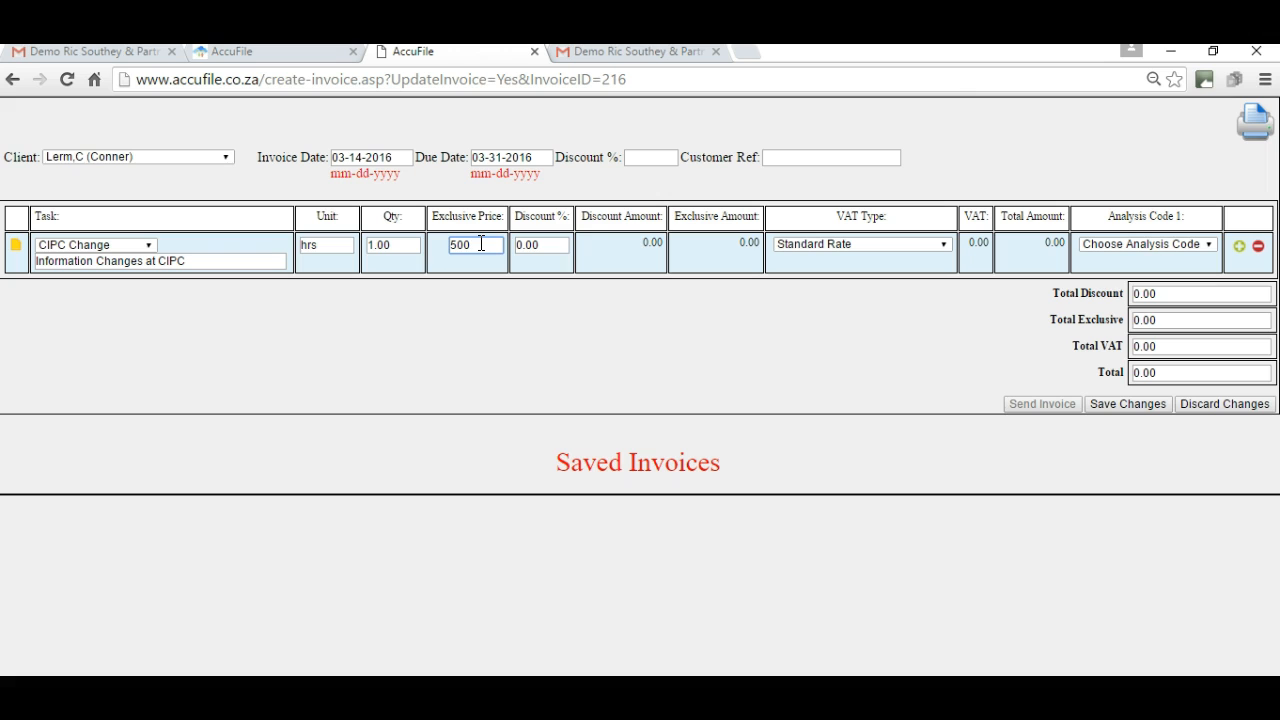
text(500)
key(Tab)
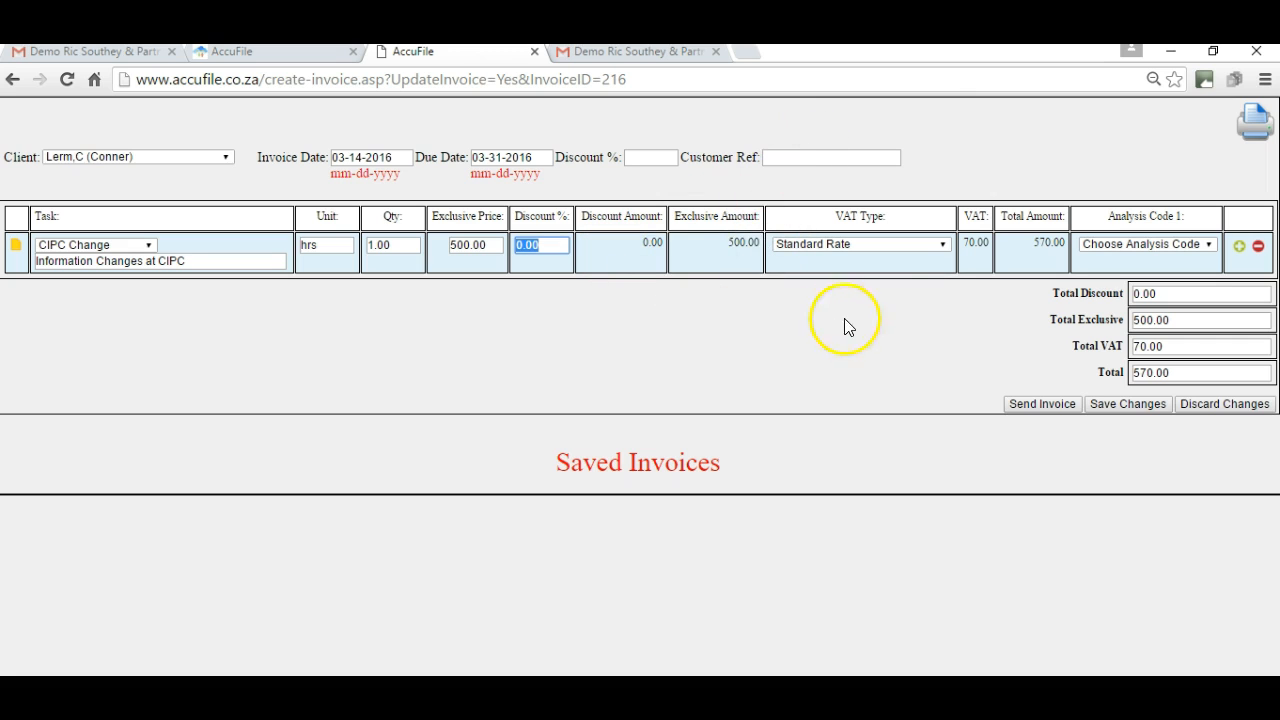
click(1043, 405)
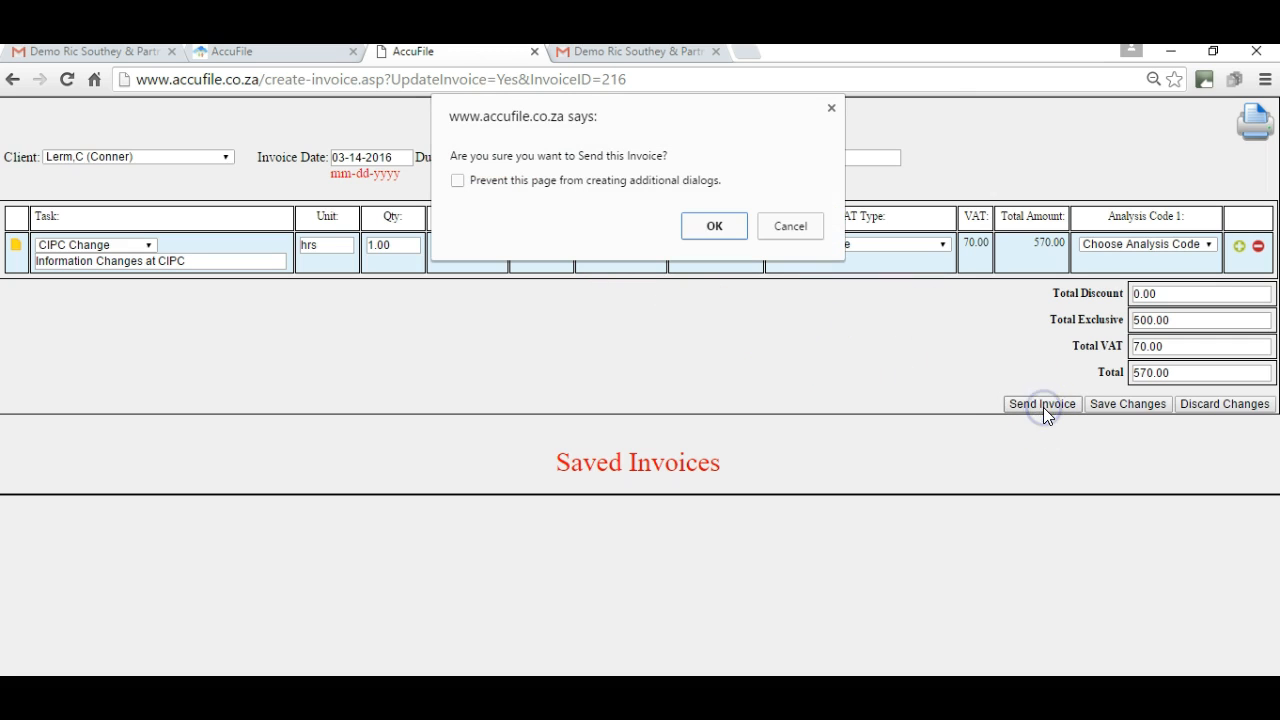
click(714, 228)
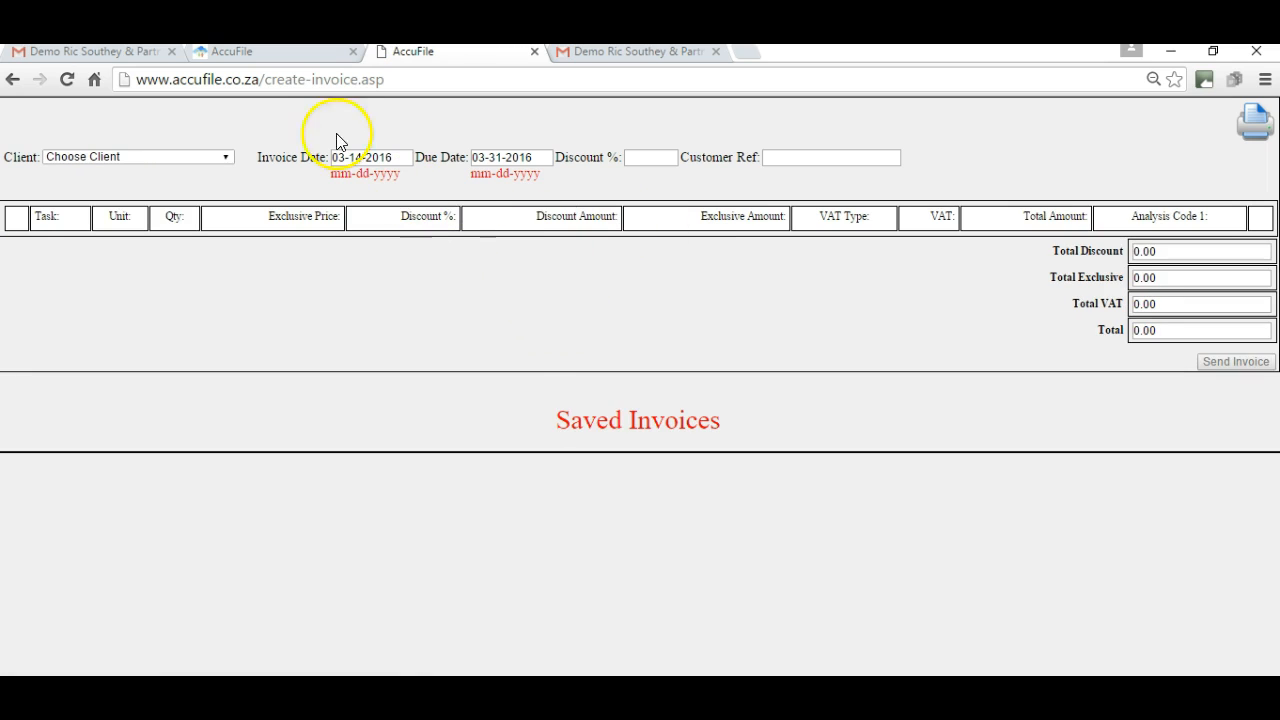
click(291, 50)
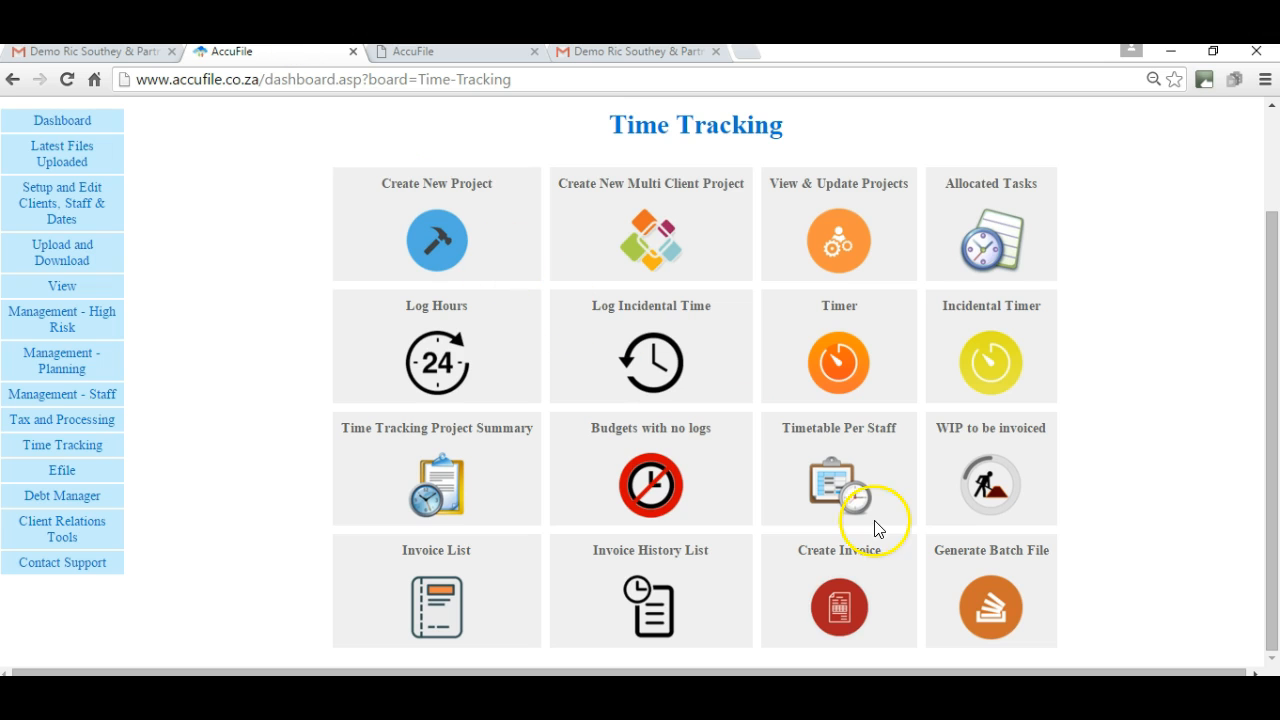
click(986, 610)
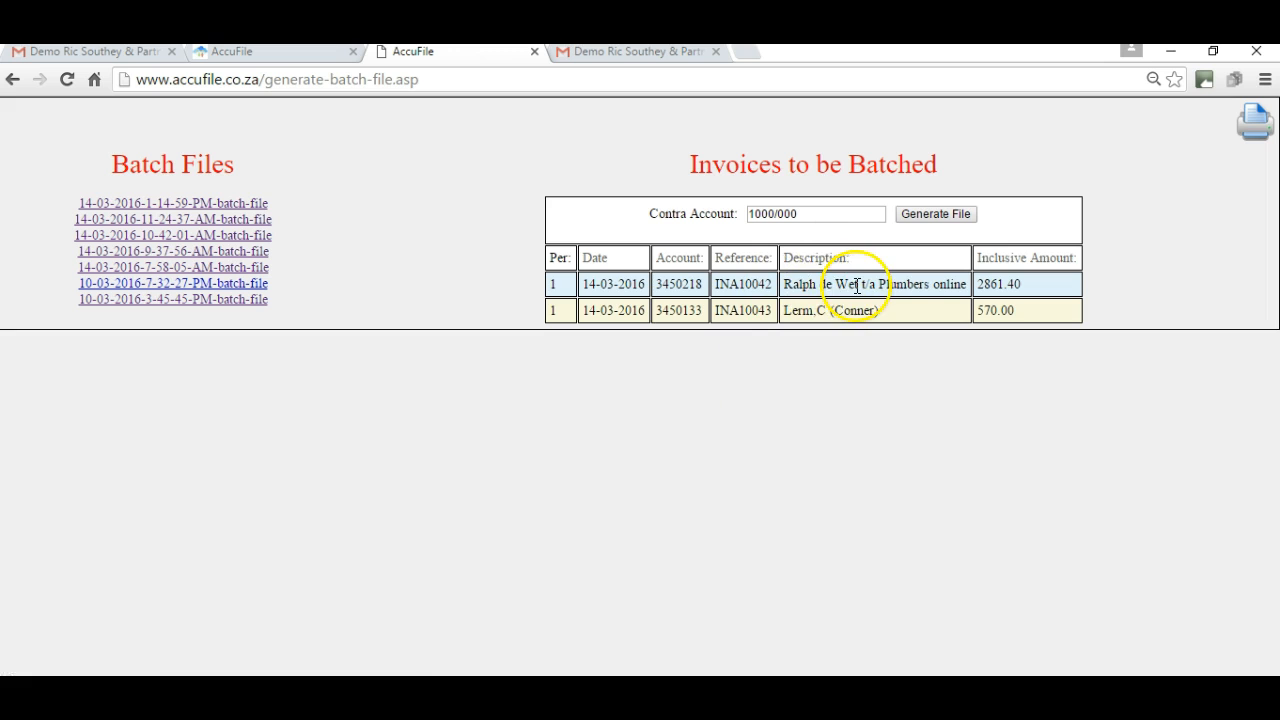
click(938, 214)
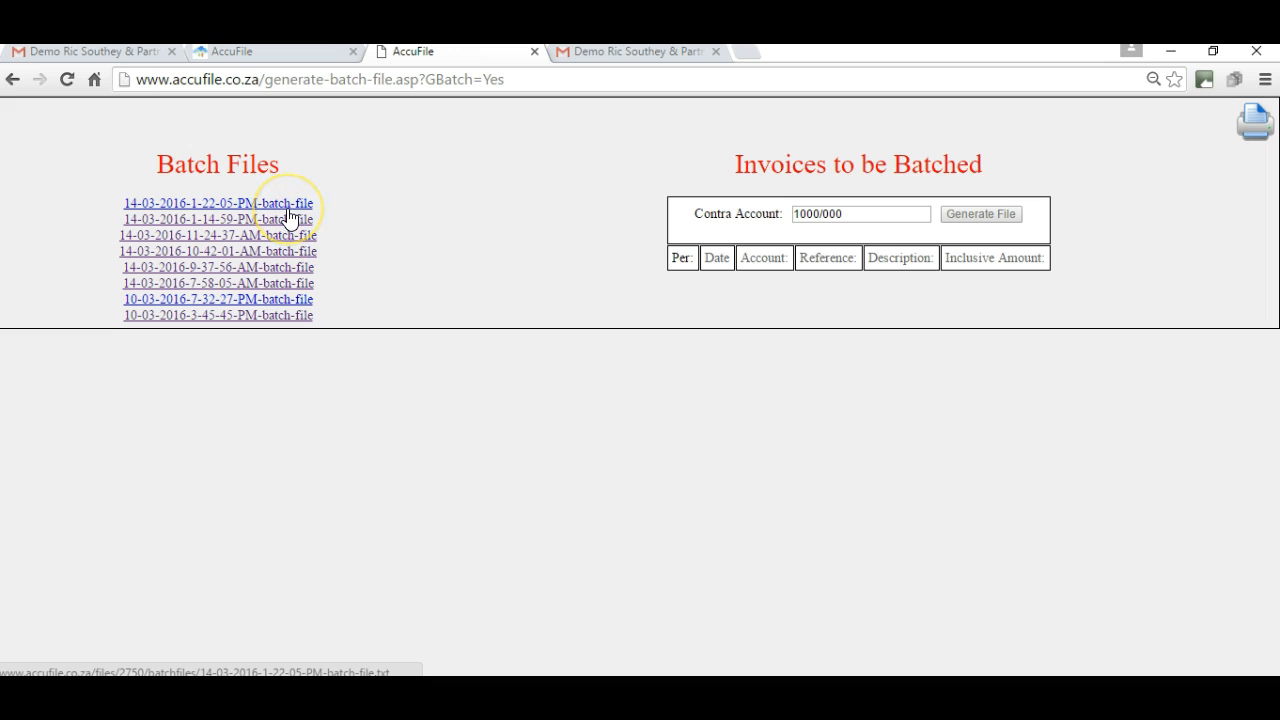
click(235, 206)
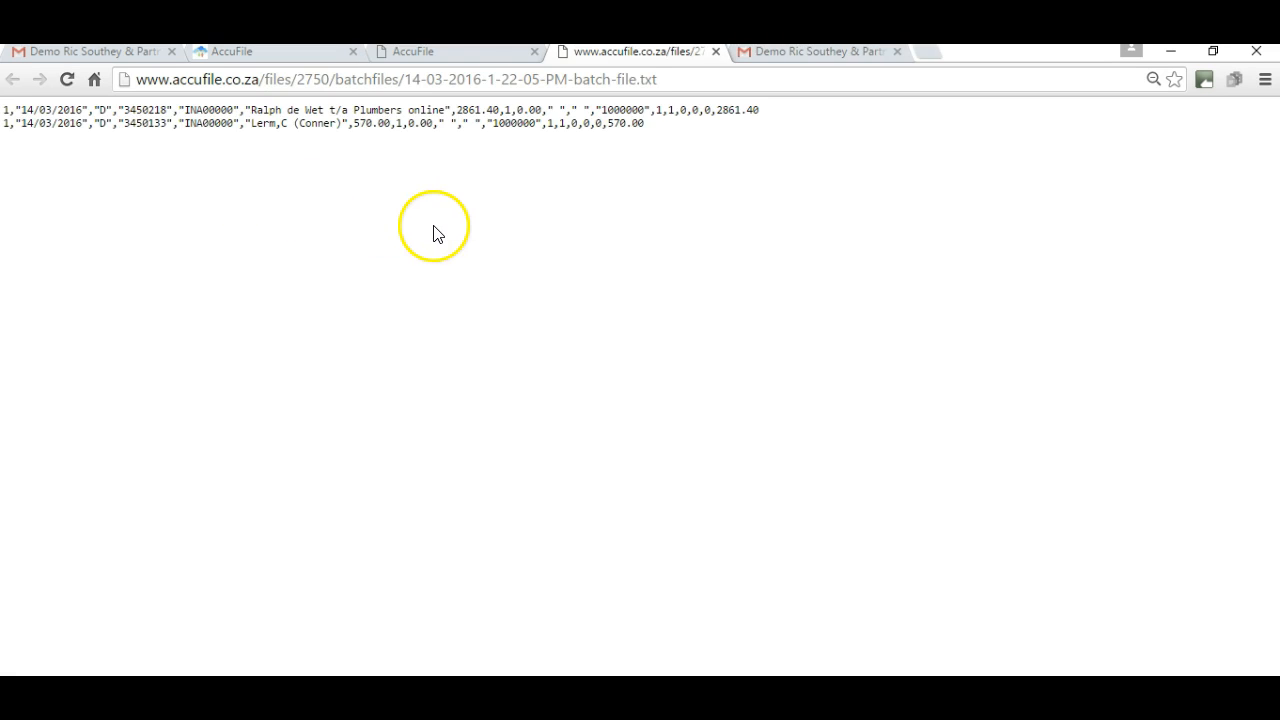
click(276, 229)
right_click(275, 224)
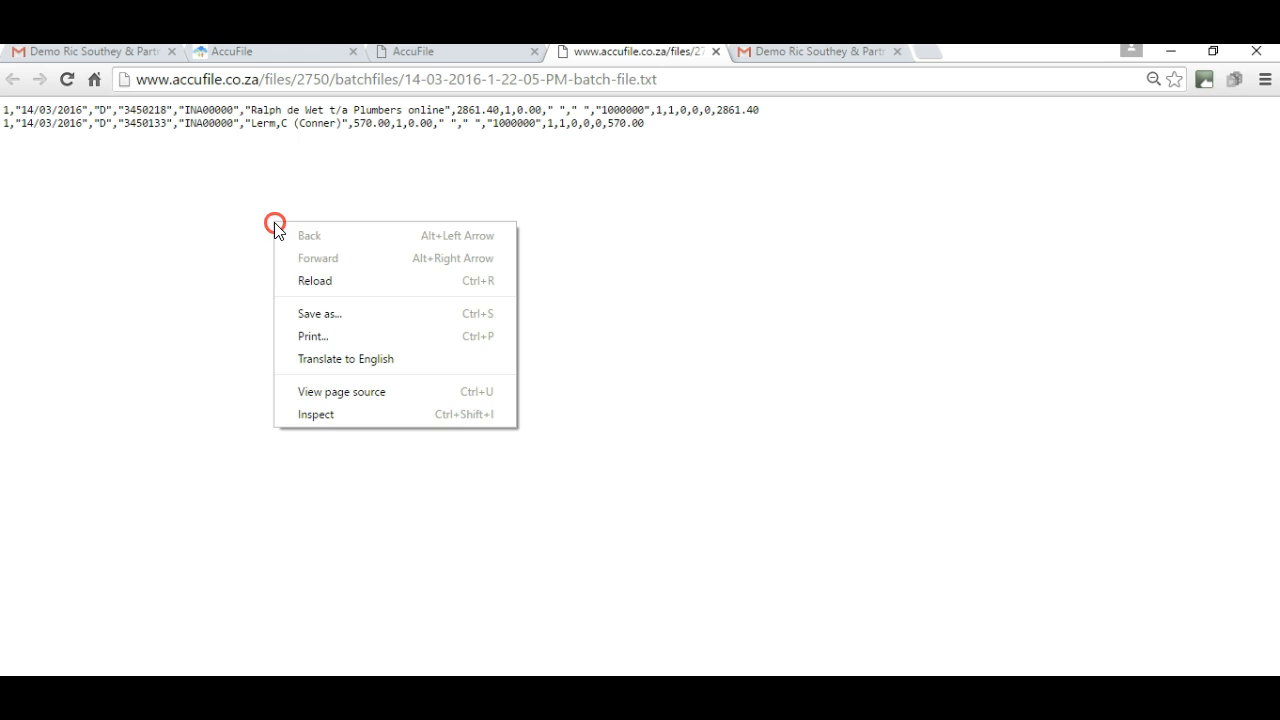
click(320, 314)
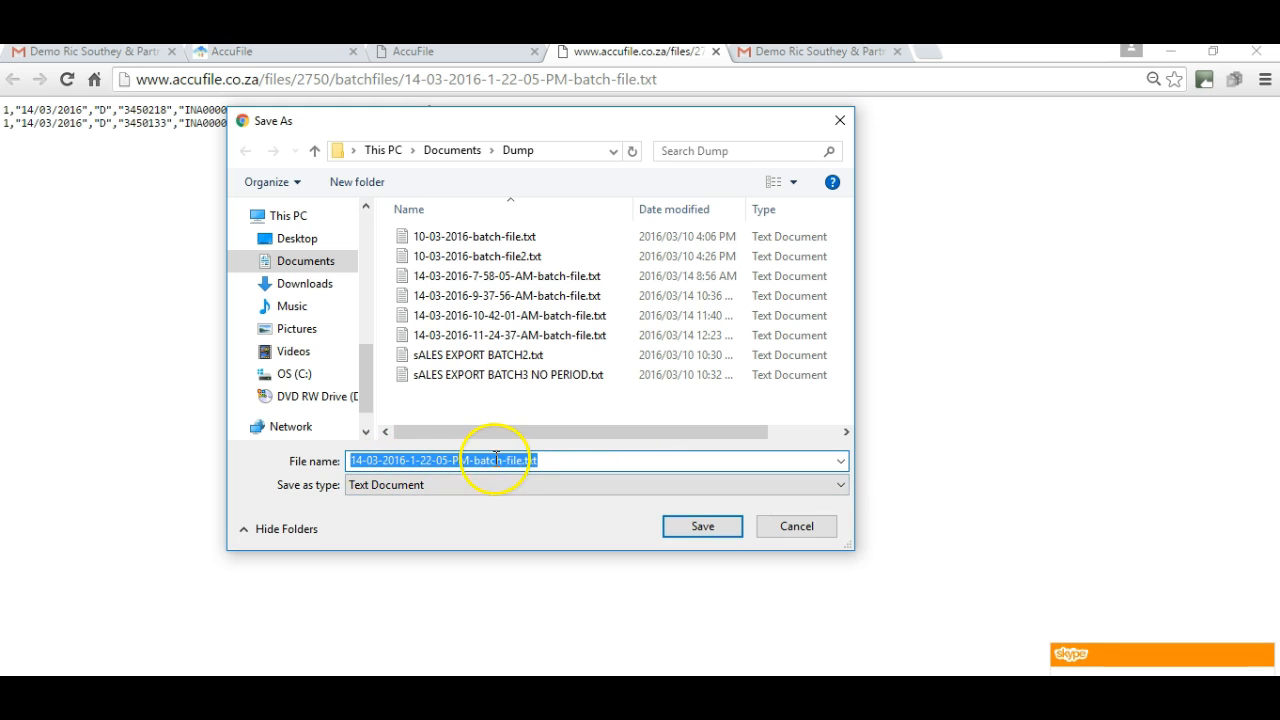
click(705, 530)
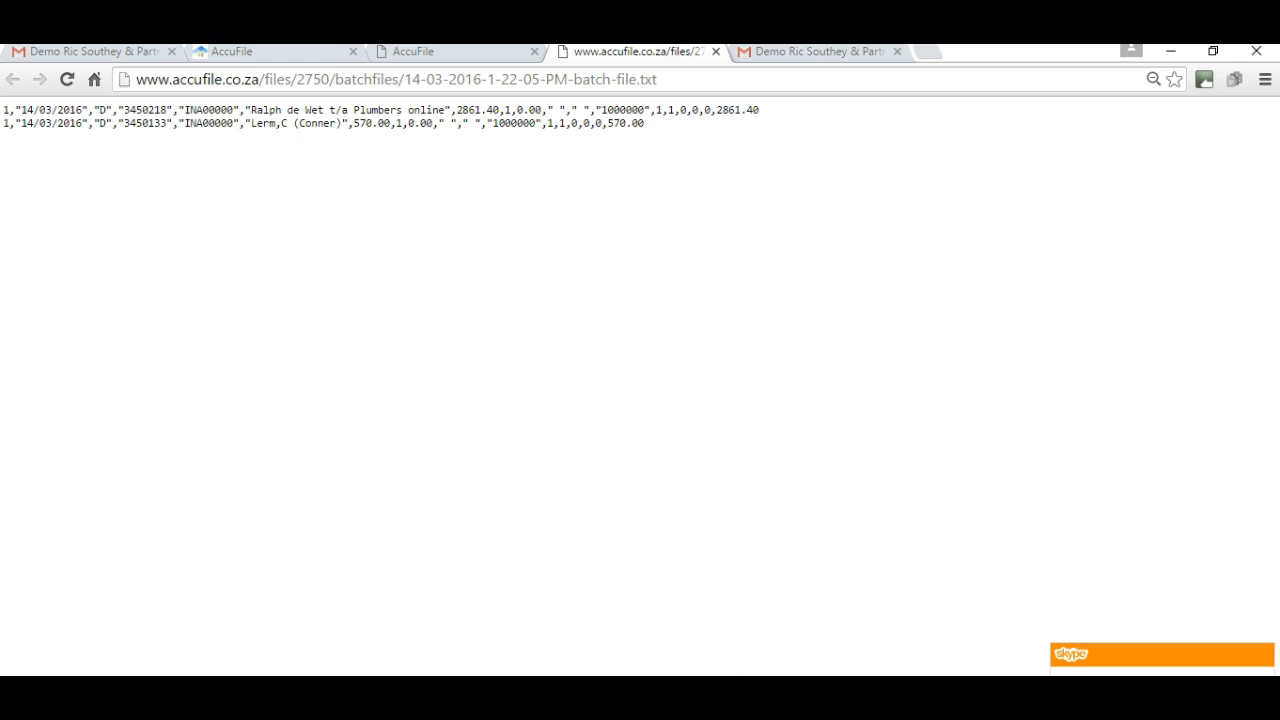
click(622, 692)
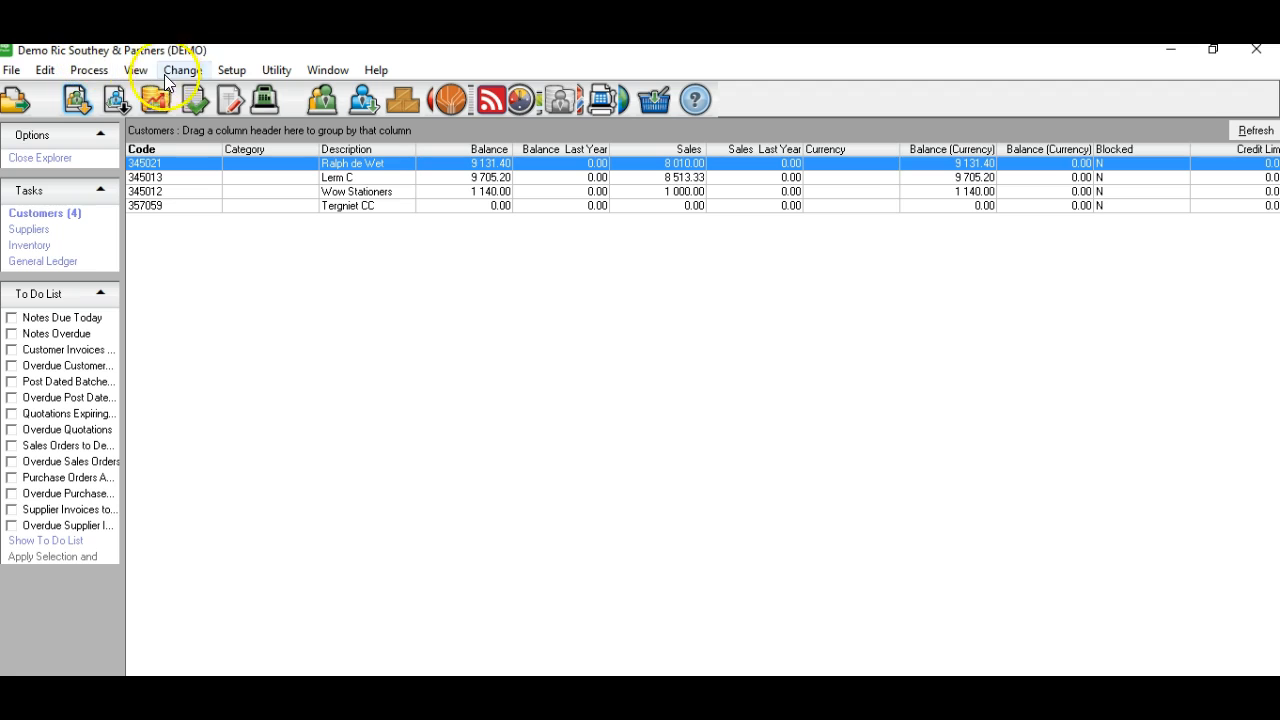
Open the Customers journal with entry type 10 - Sales.
click(230, 102)
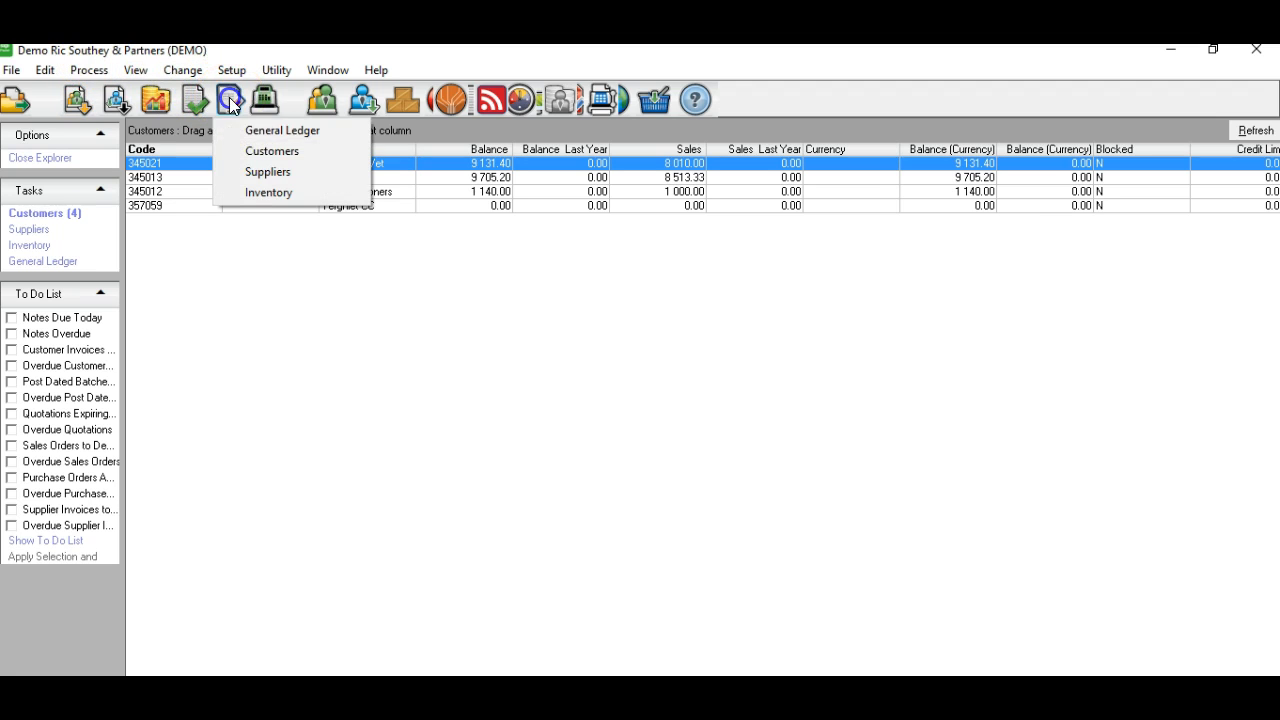
click(275, 151)
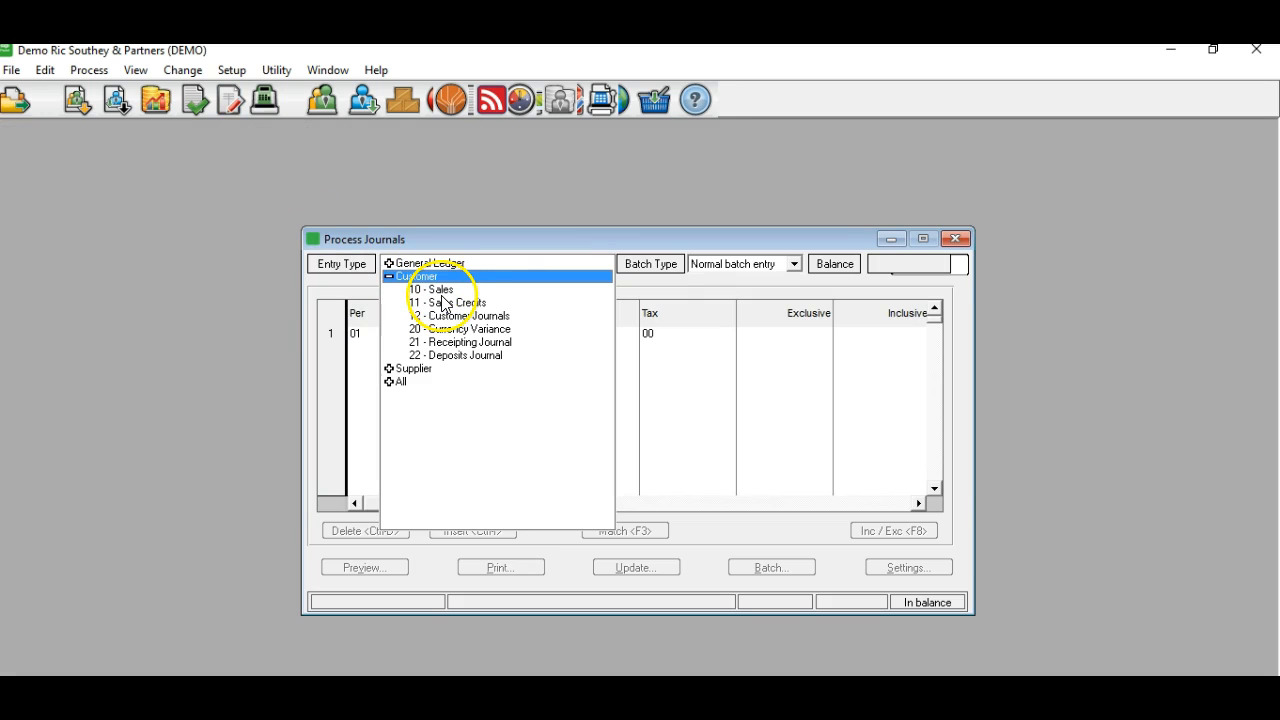
click(452, 290)
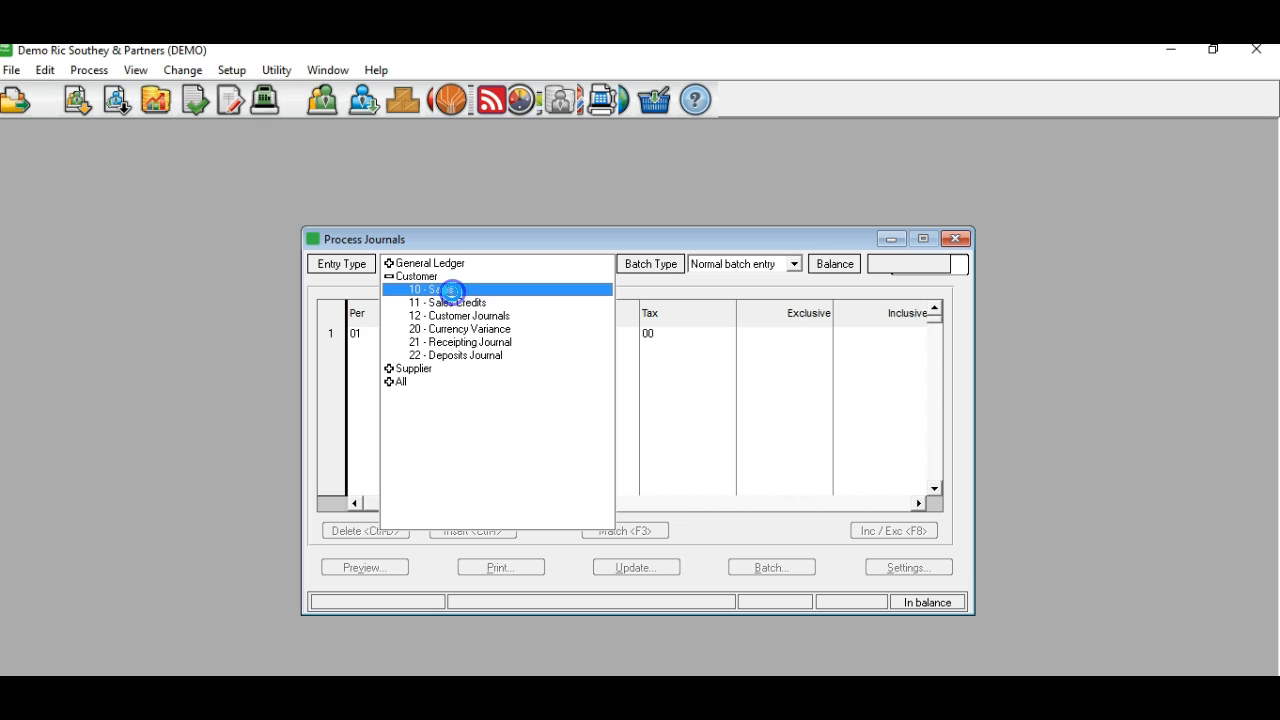
click(757, 567)
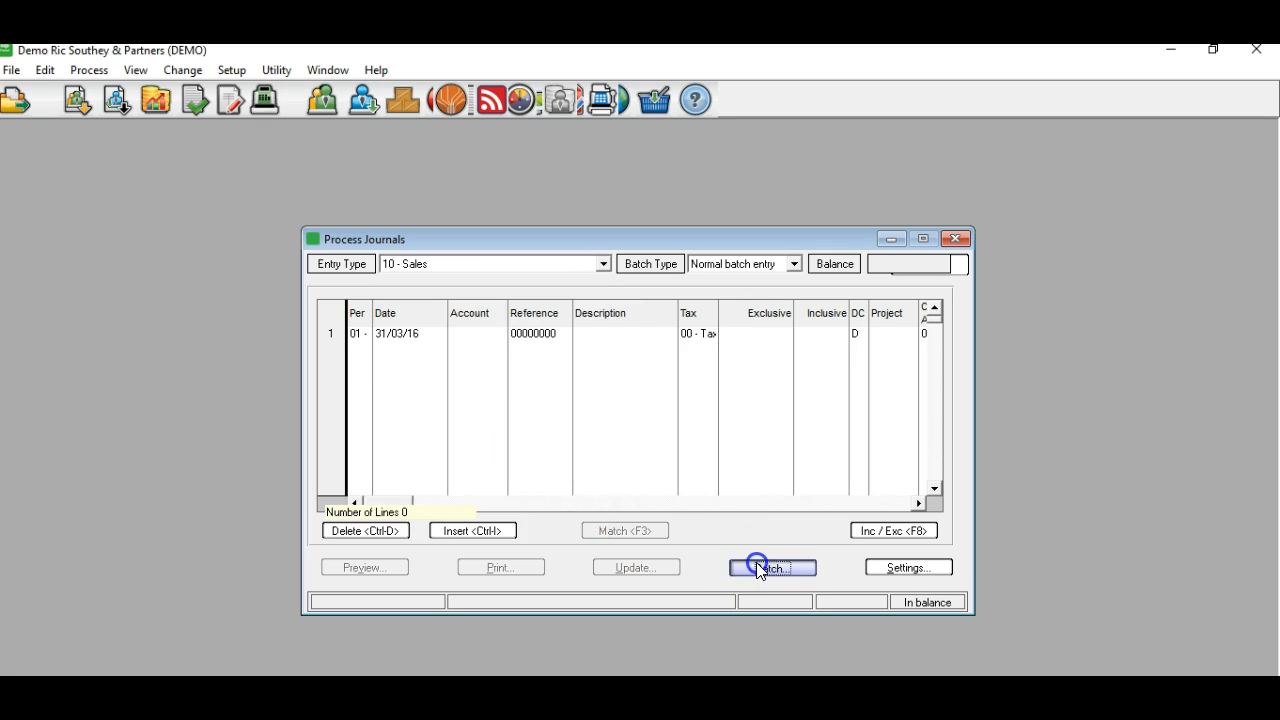
click(770, 474)
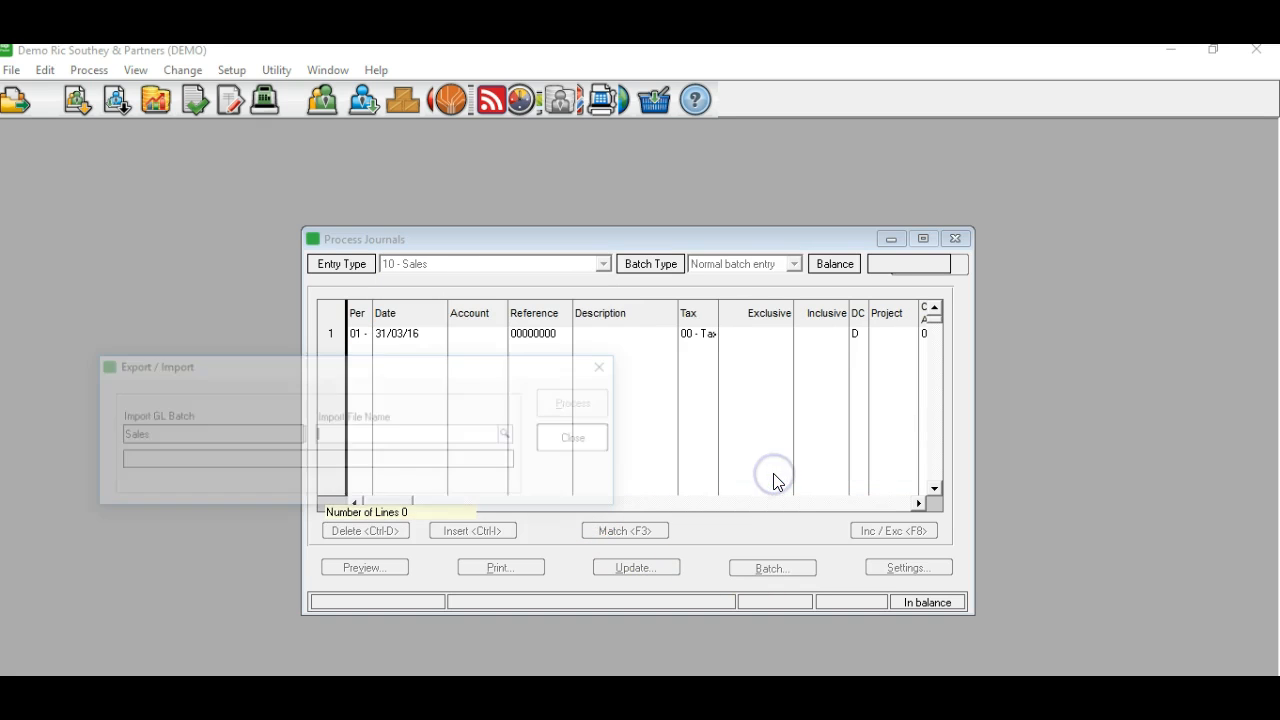
click(514, 436)
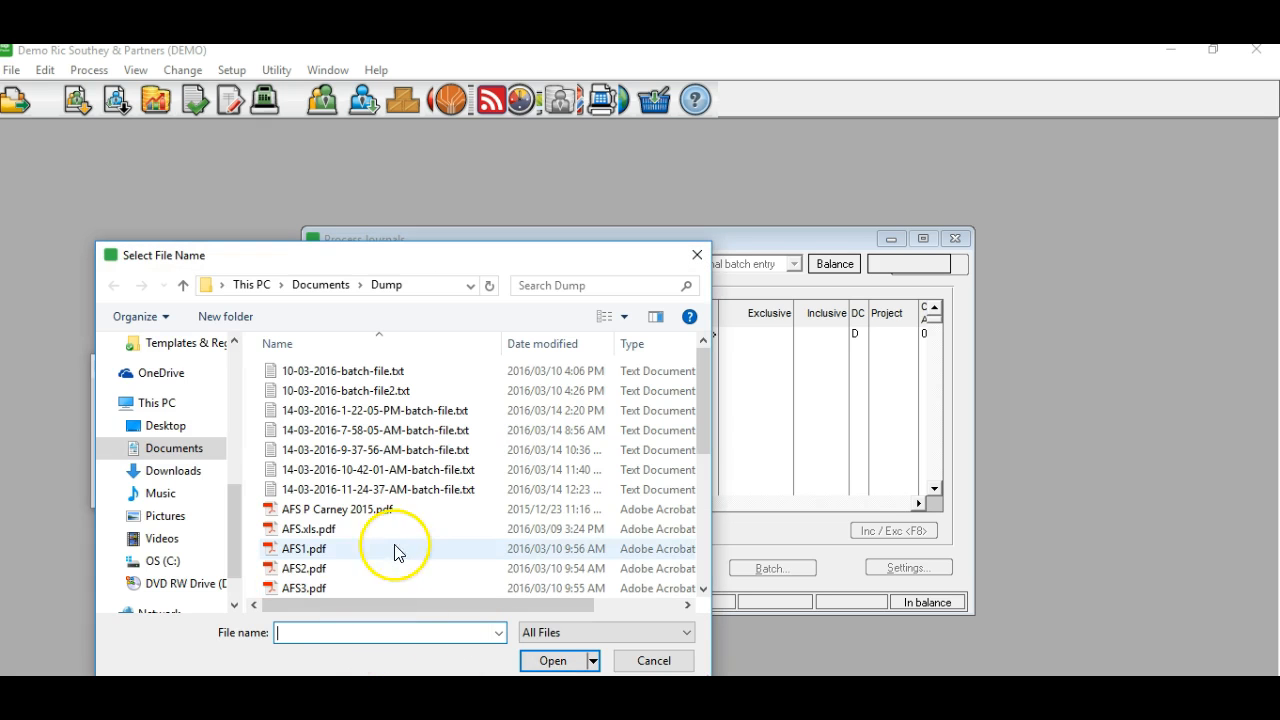
click(456, 490)
click(551, 660)
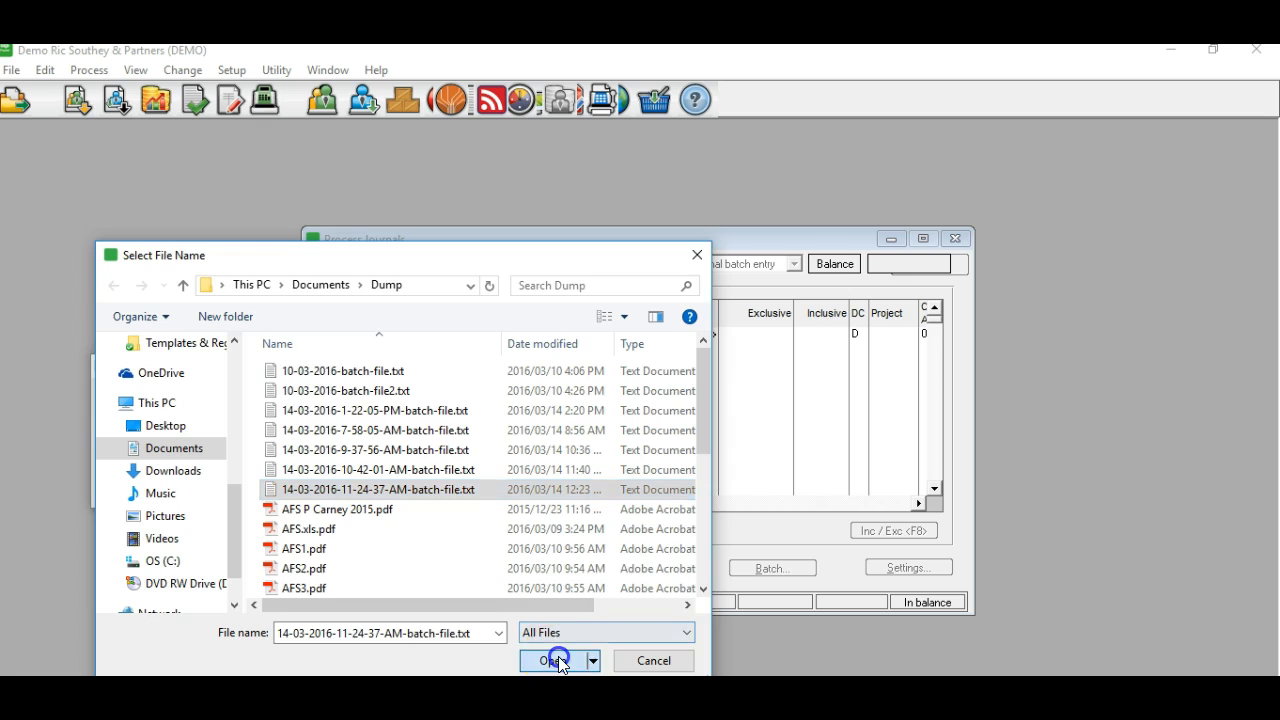
click(580, 403)
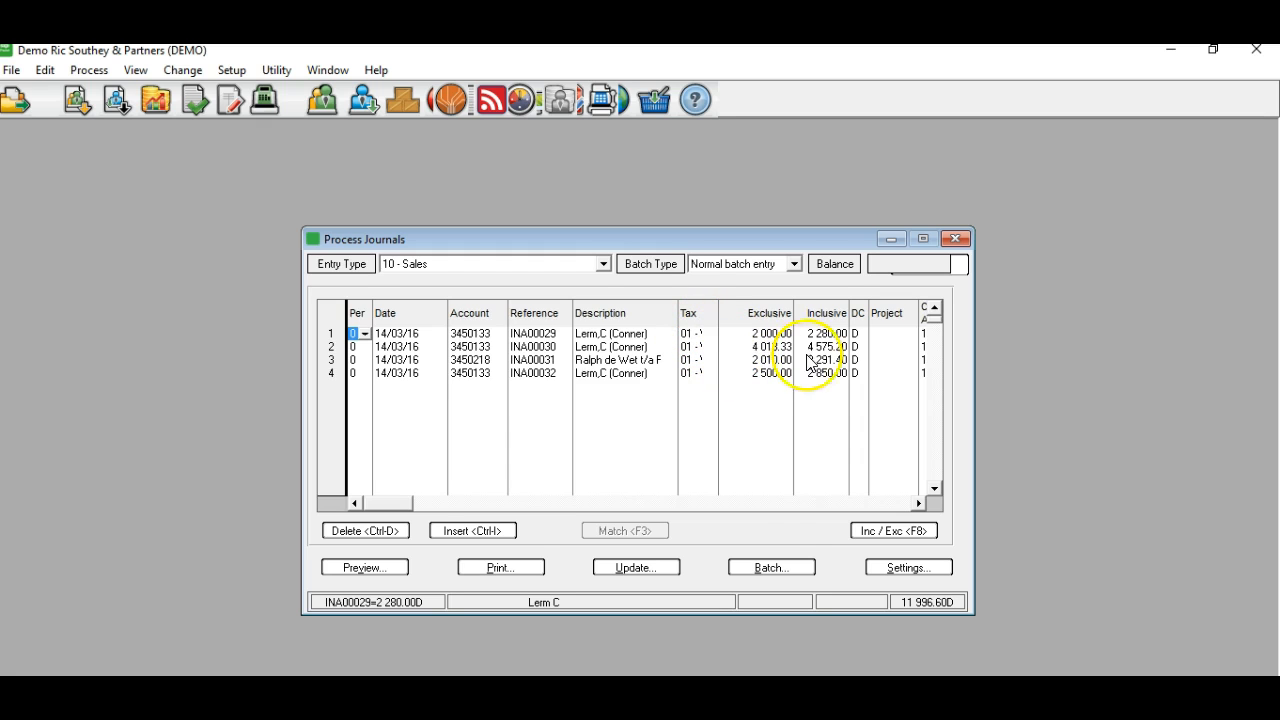
Post only this sales journal batch of imported invoices to the ledger.
click(638, 568)
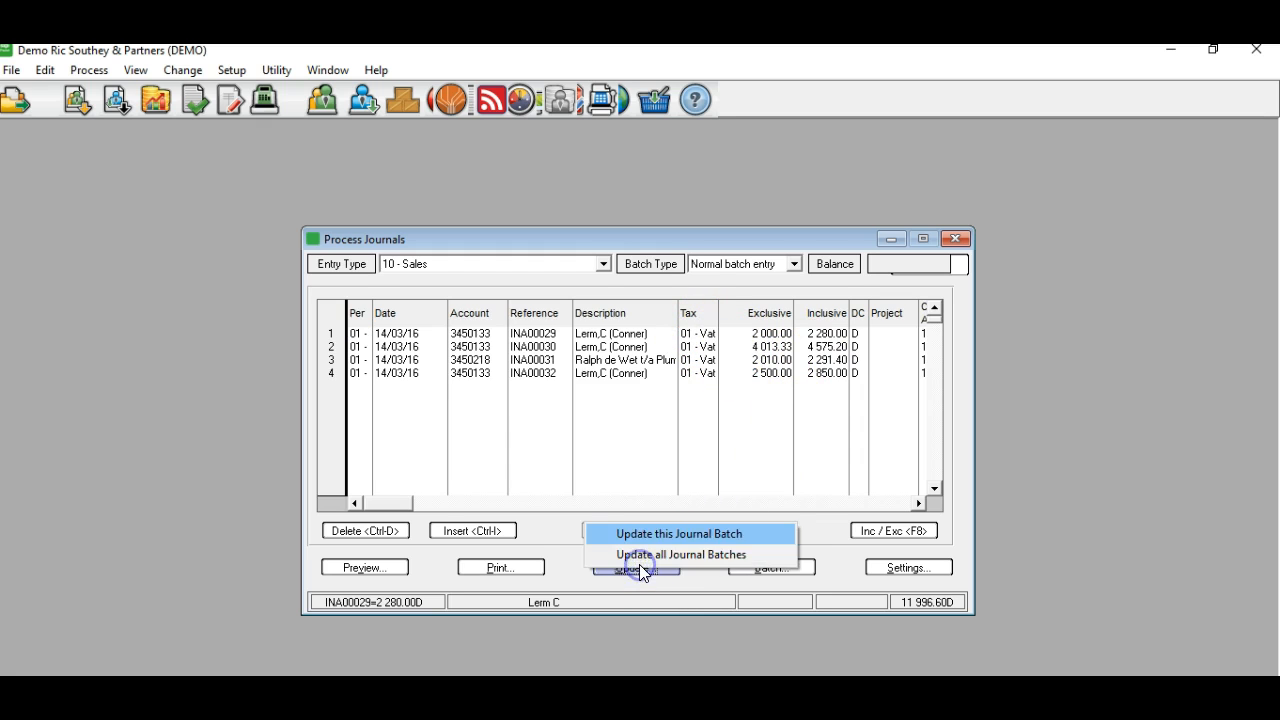
click(689, 534)
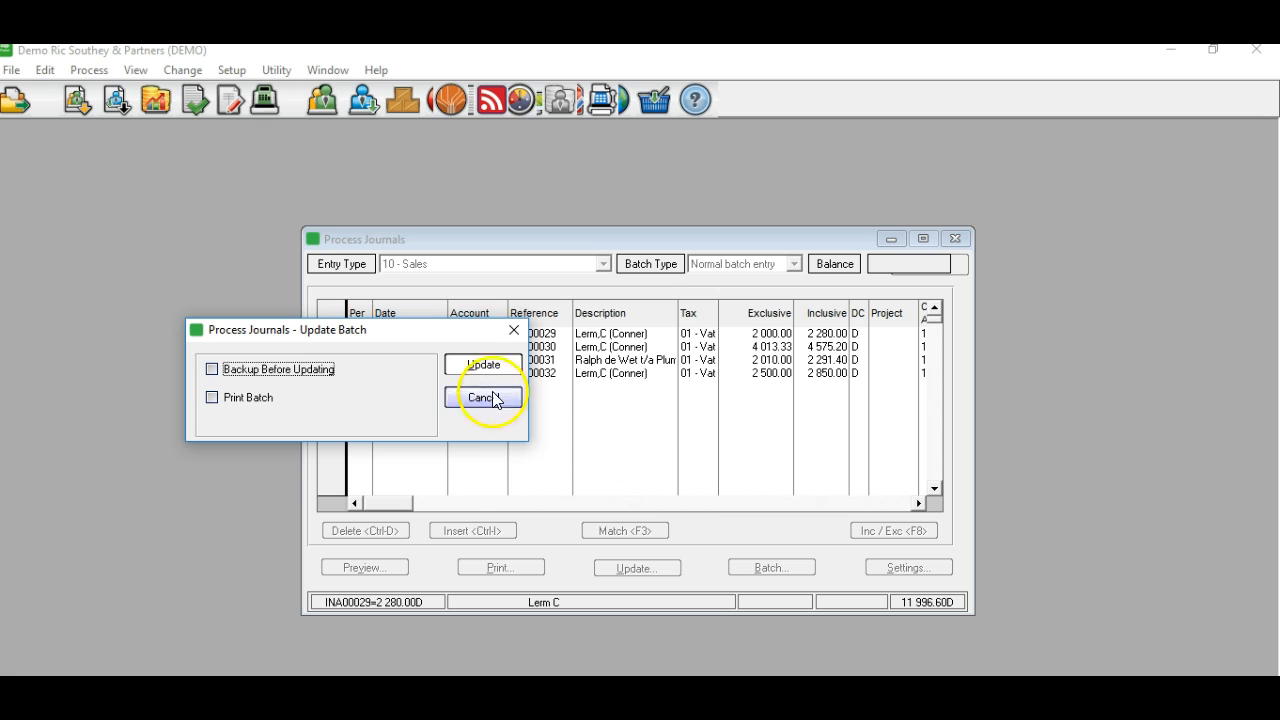
click(481, 365)
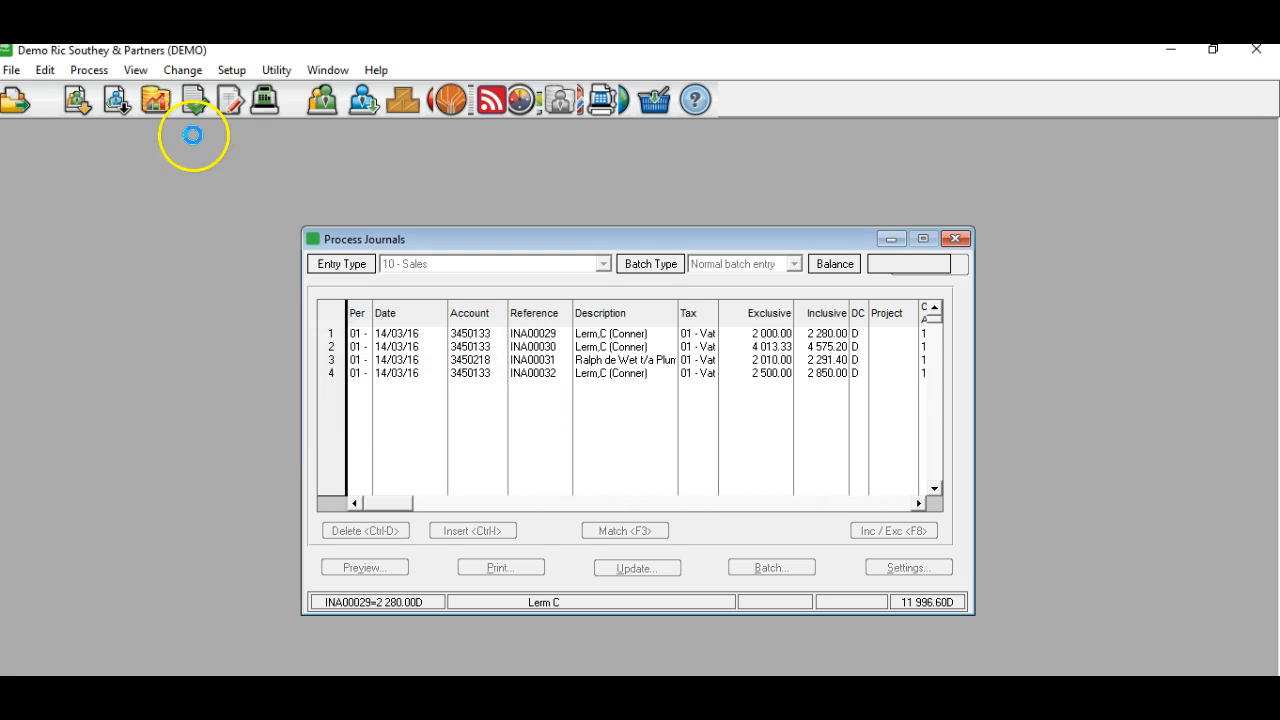
Run the General Ledger Detailed Ledger report on screen to review the new sales entries, then close it.
click(139, 70)
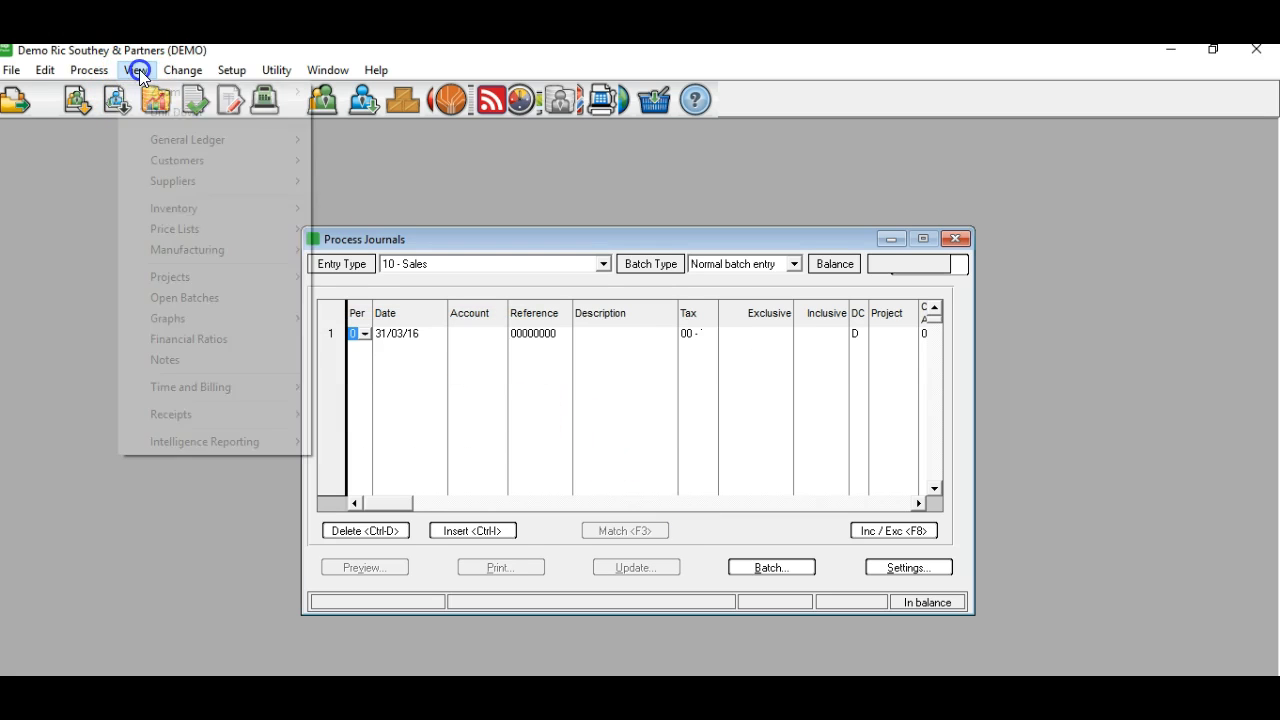
mouse_move(229, 140)
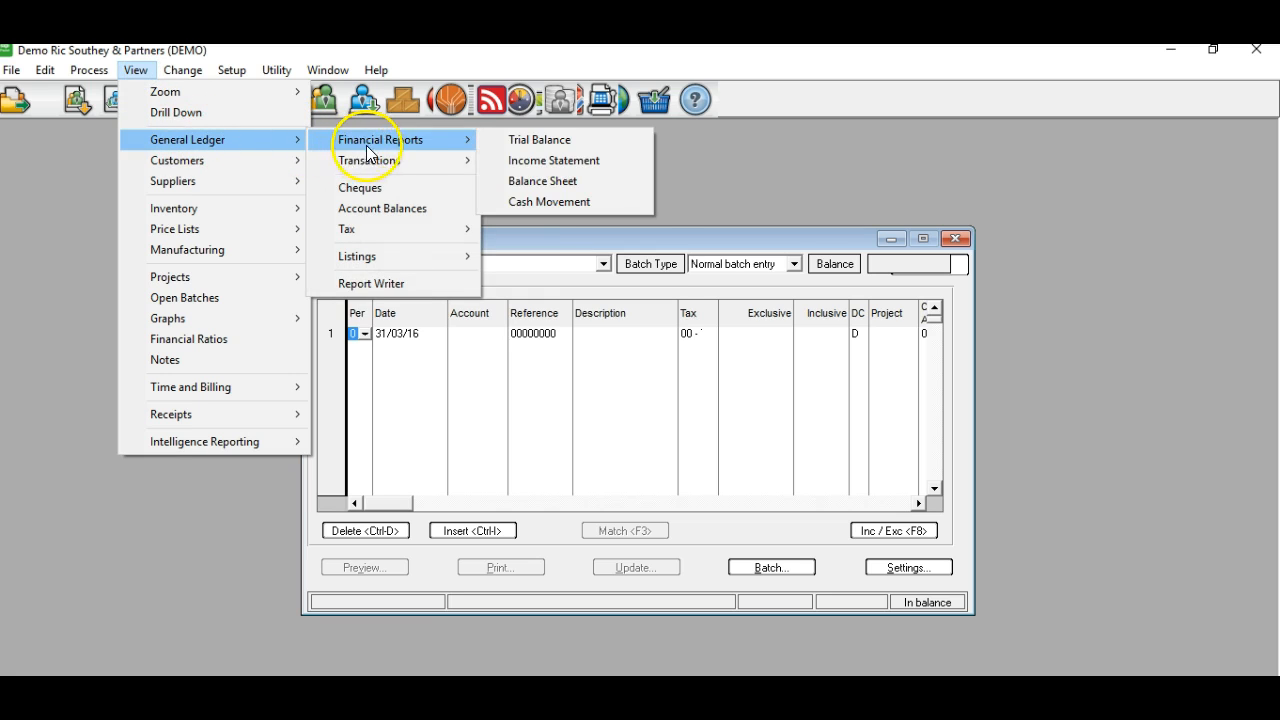
mouse_move(400, 161)
click(525, 163)
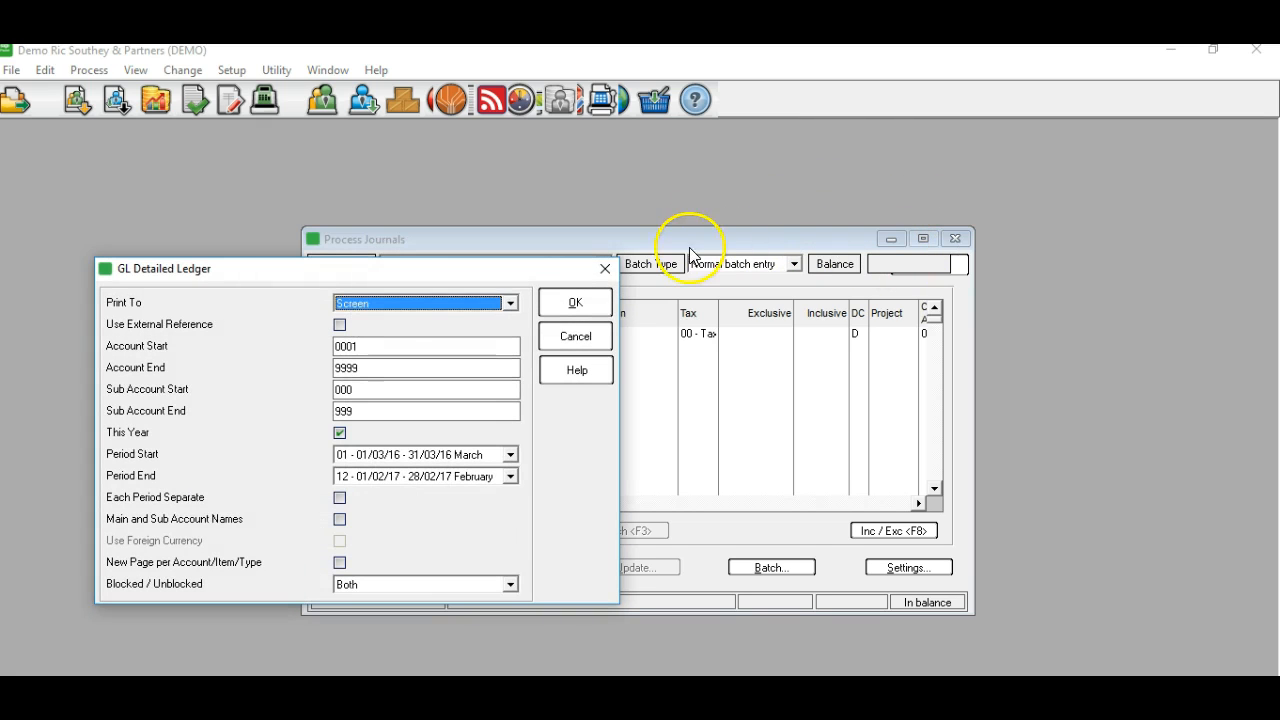
click(572, 290)
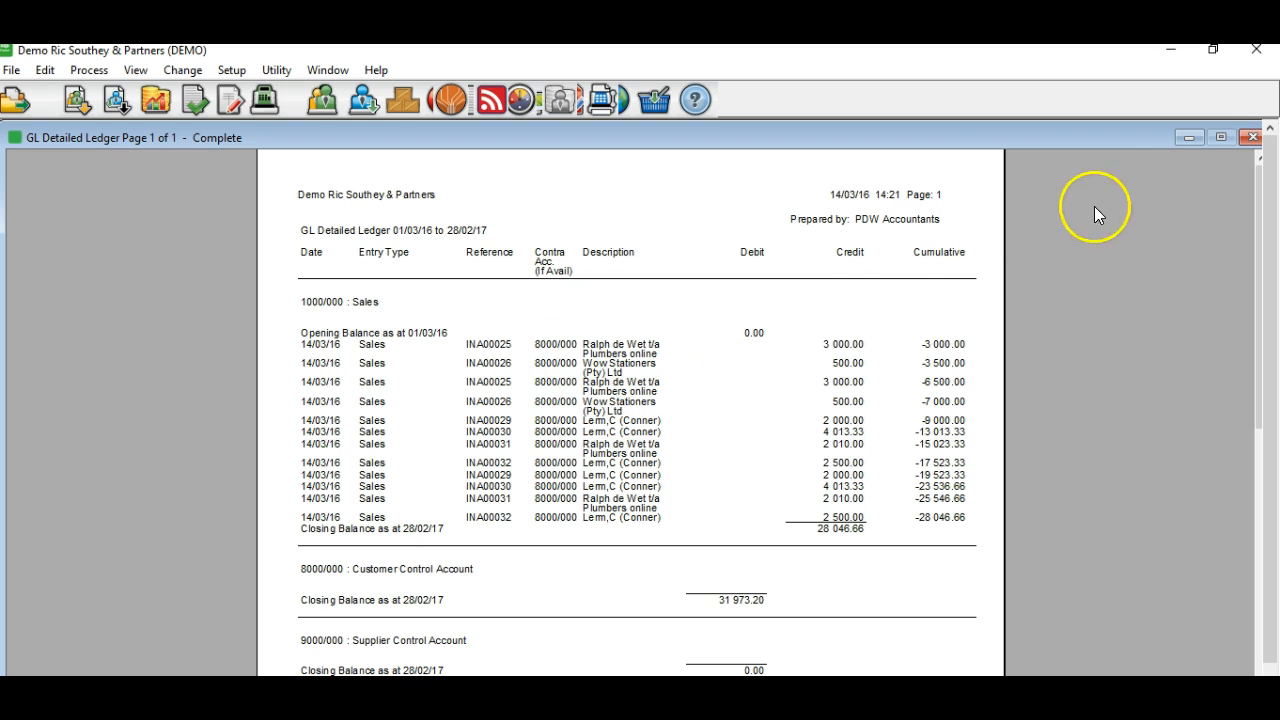
click(1253, 139)
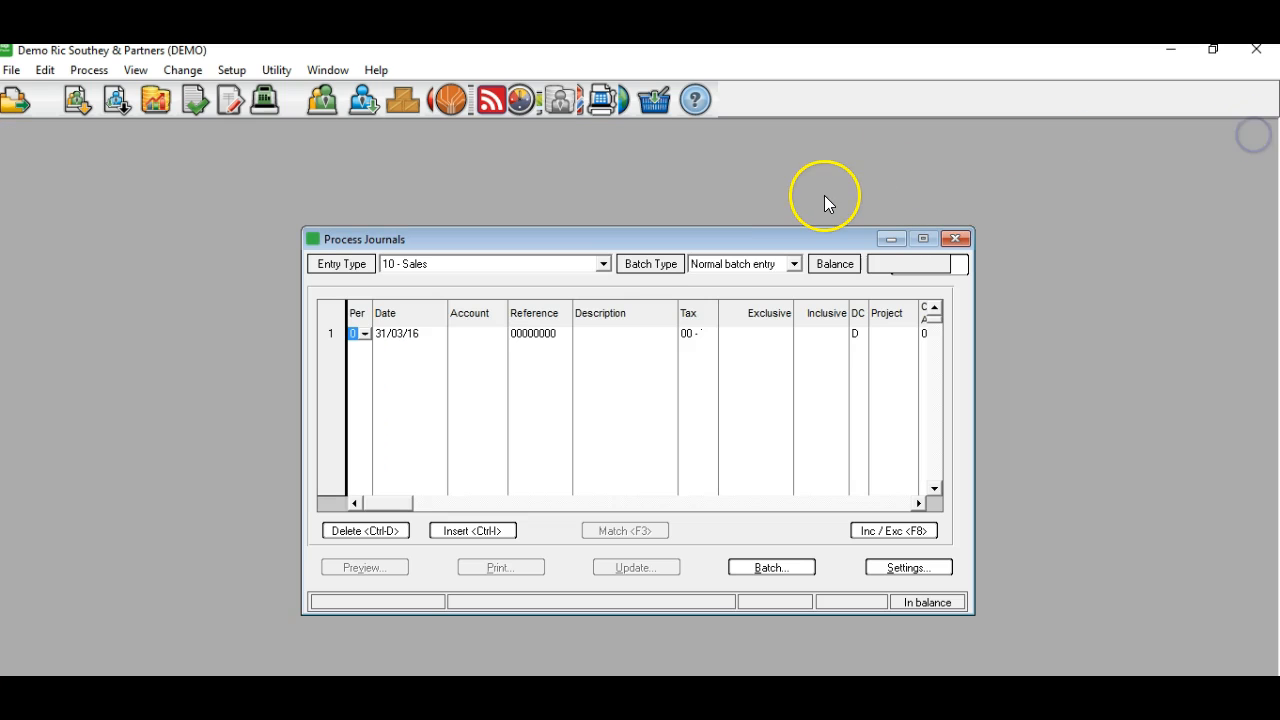
Close the Sales journal window and go back to the AccuFile Time Tracking dashboard in Chrome.
click(957, 241)
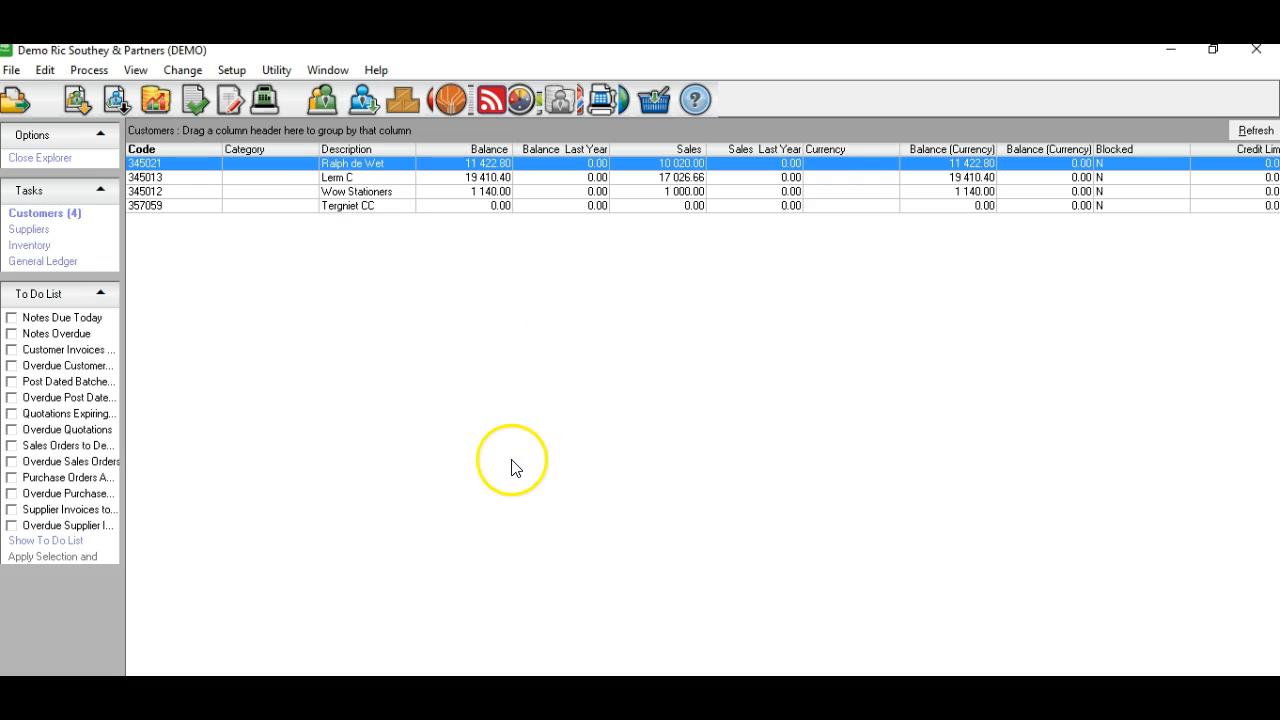
click(894, 717)
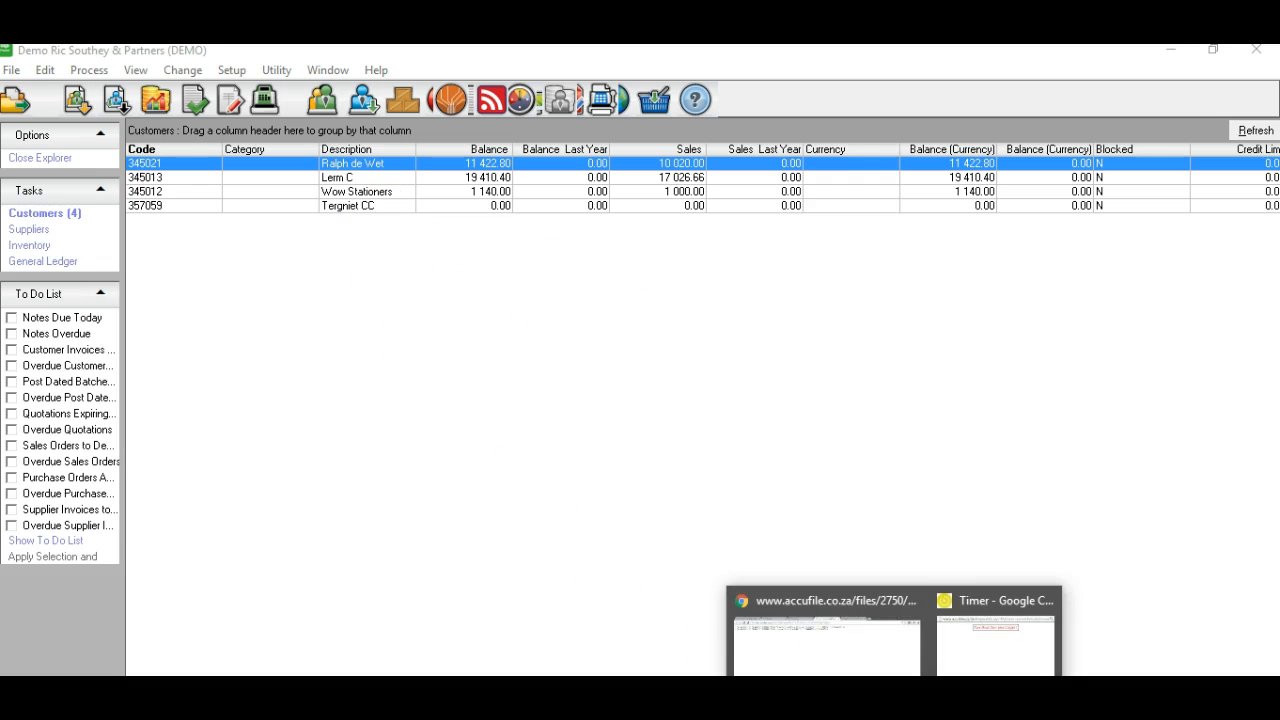
click(858, 652)
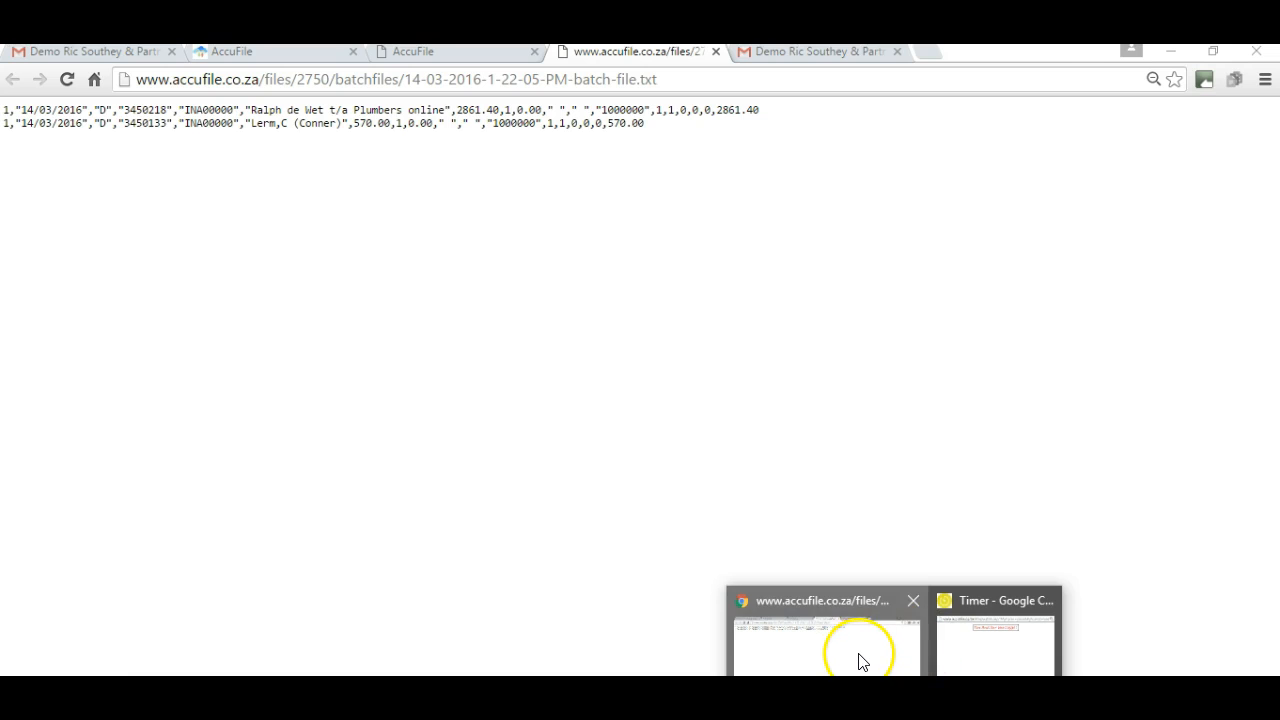
click(274, 51)
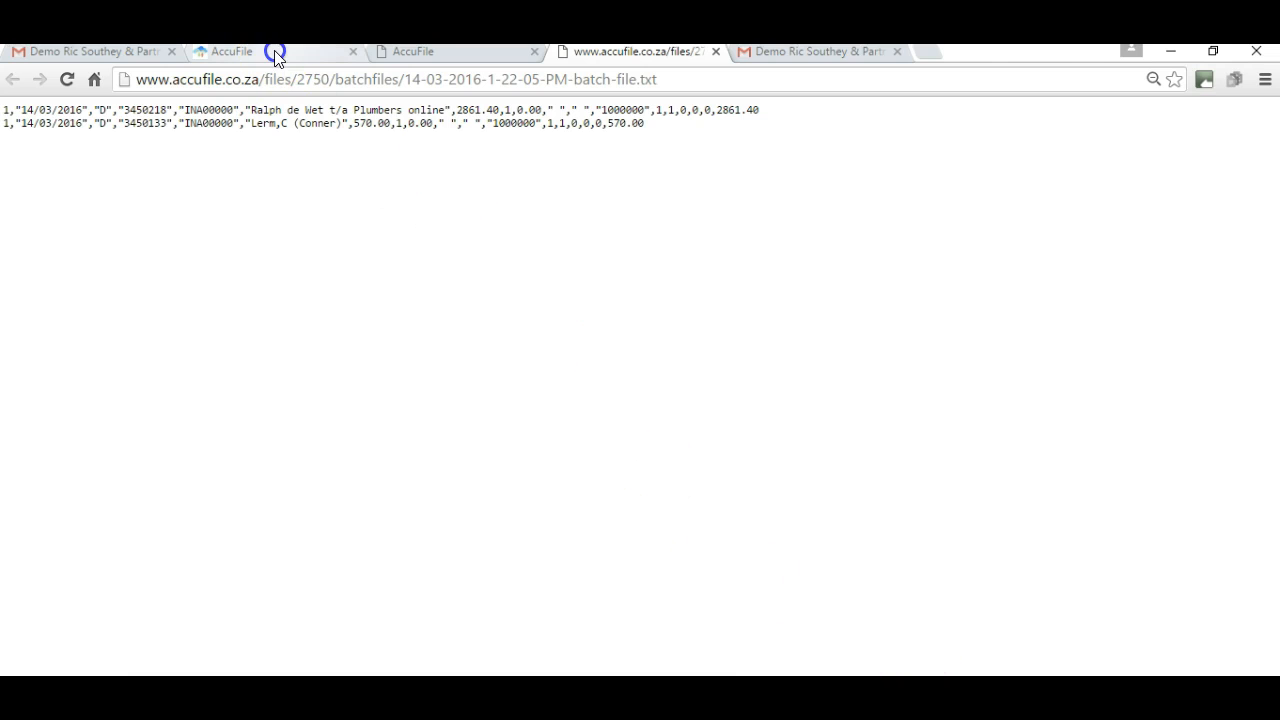